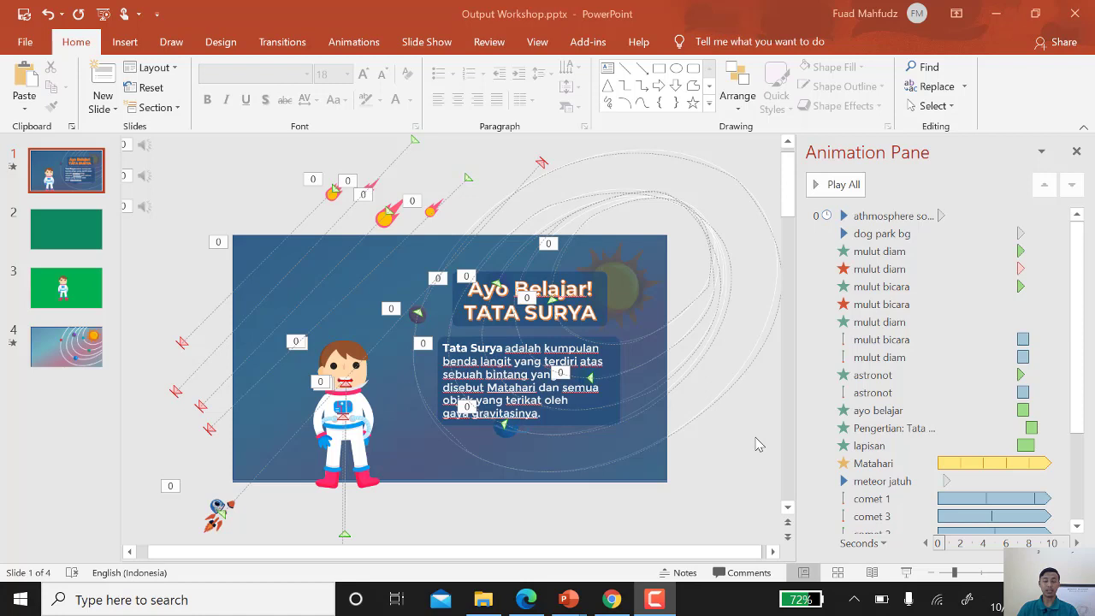
# - Preview slide 4's animations (Matahari, comets, planets, roket), moving between slides 3 and 4
pyautogui.click(86, 347)
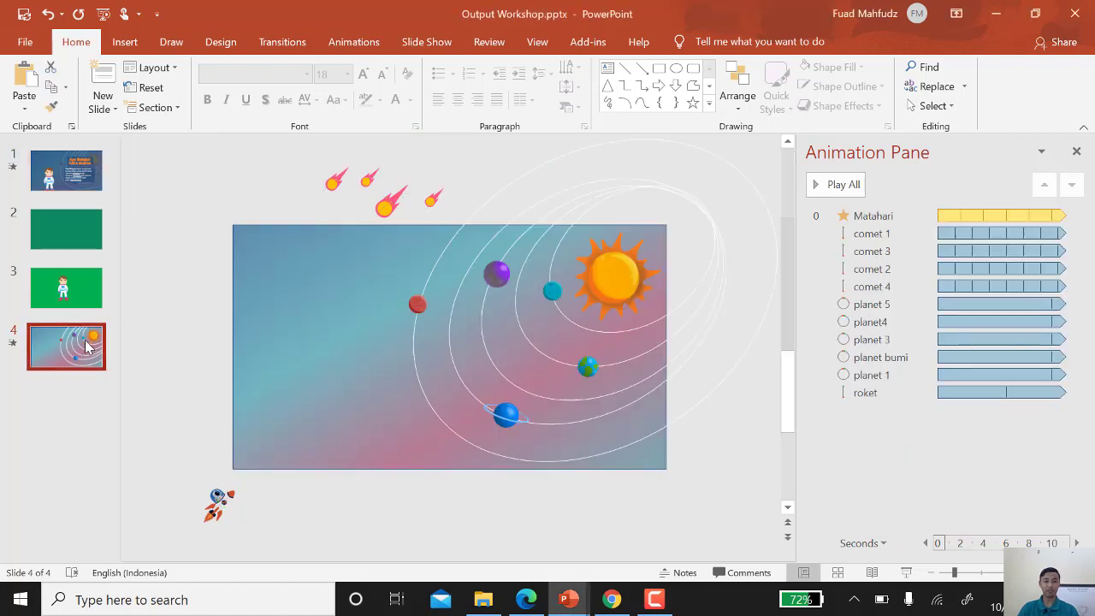
pyautogui.click(13, 344)
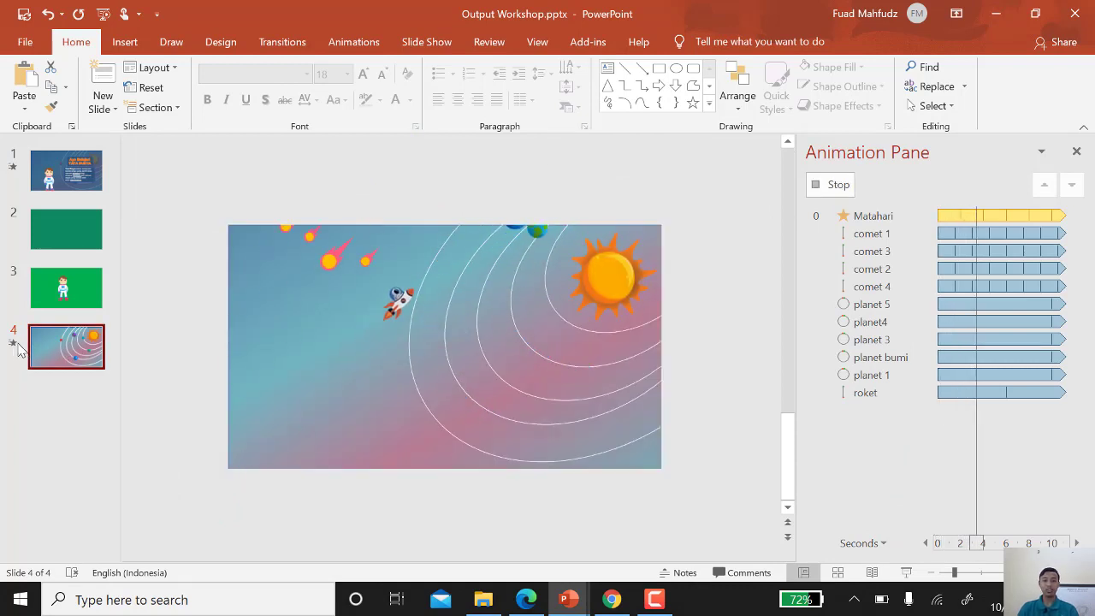
pyautogui.click(17, 290)
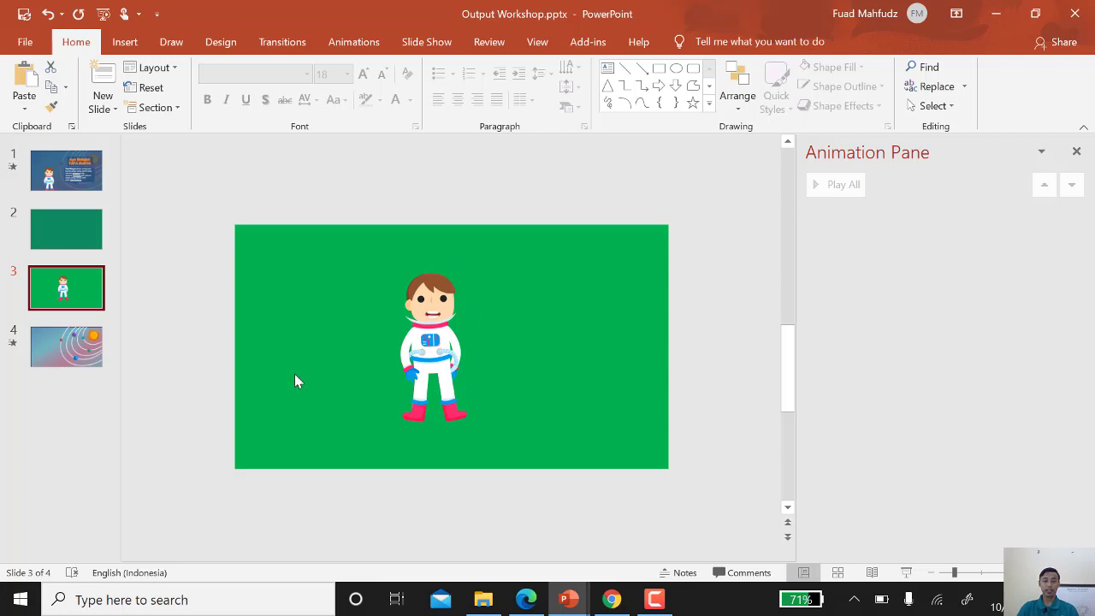
pyautogui.click(90, 360)
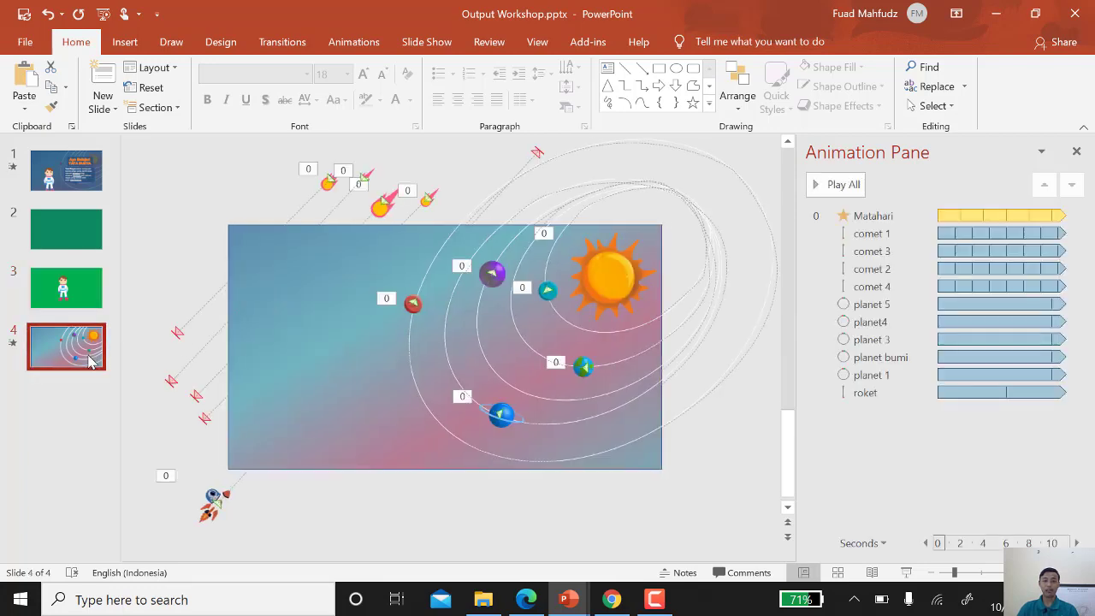
pyautogui.click(82, 287)
# - Review slide 1's design, then return to the solar-system slide 4
pyautogui.click(70, 184)
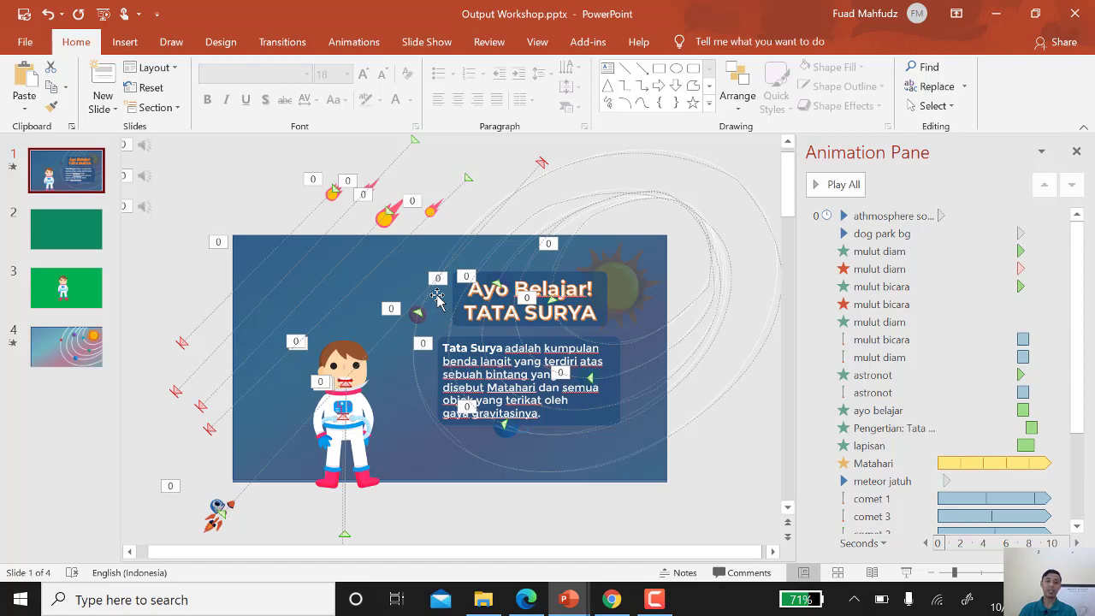
pyautogui.click(229, 191)
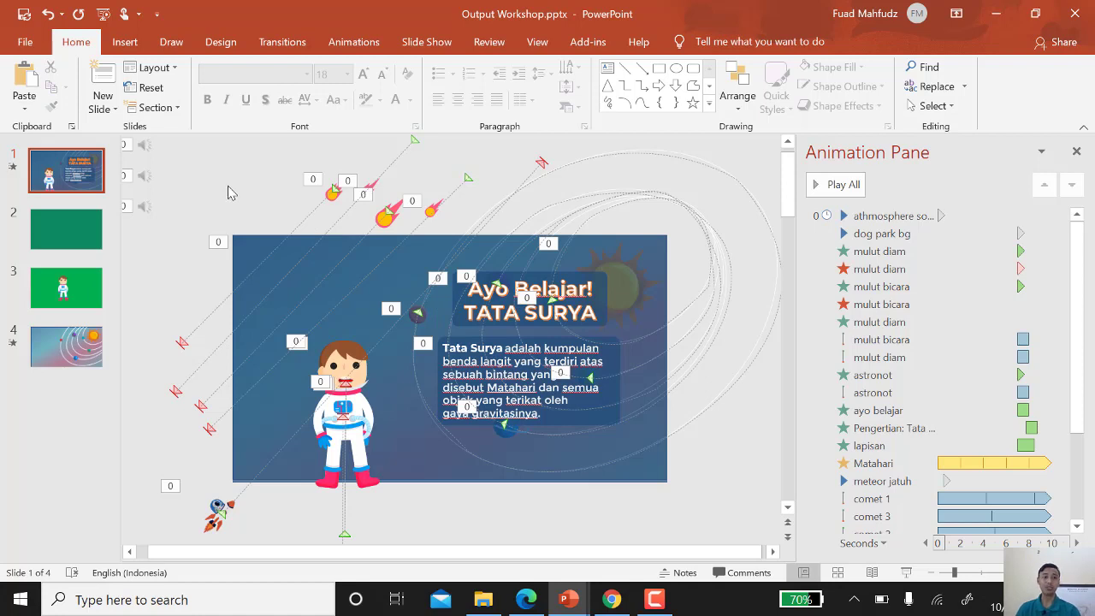
pyautogui.click(69, 347)
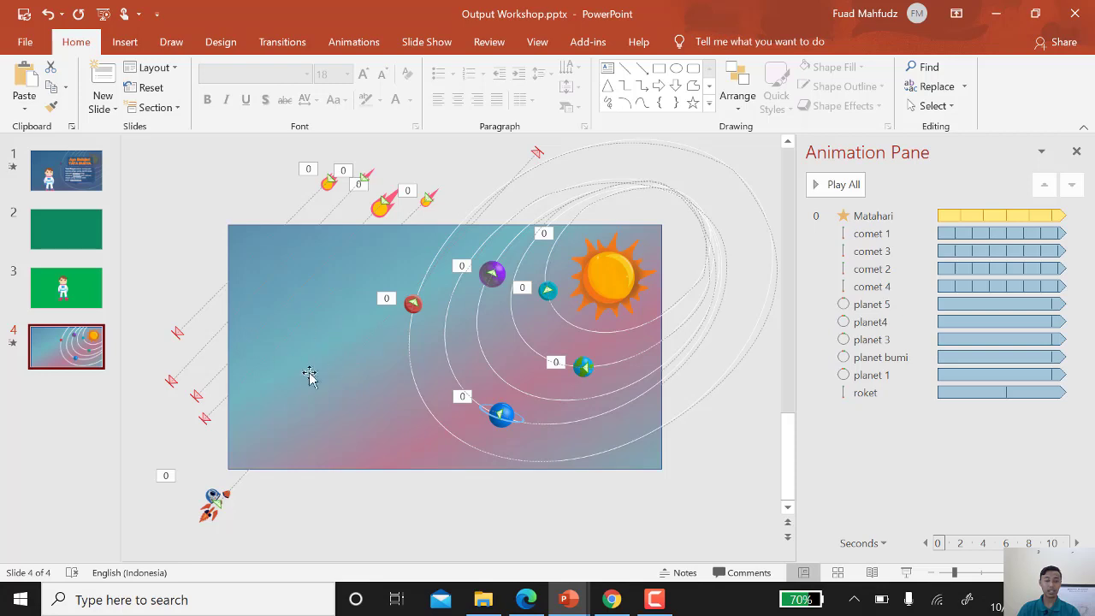
# - Copy the astronaut from slide 3 and paste it at the lower left of slide 4
pyautogui.click(77, 282)
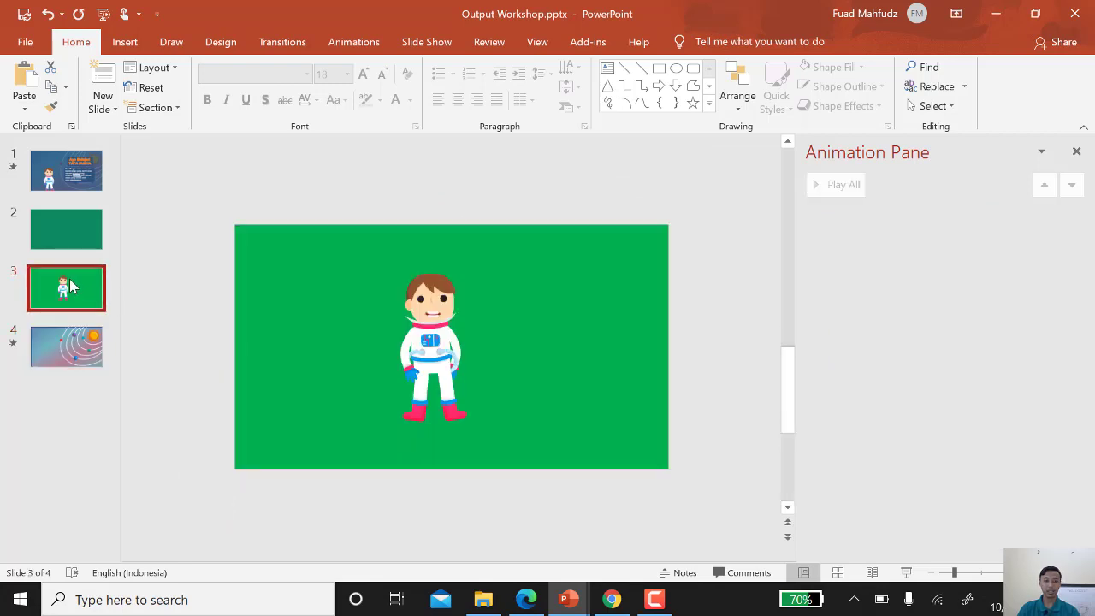
pyautogui.moveTo(187, 210); pyautogui.dragTo(592, 474)
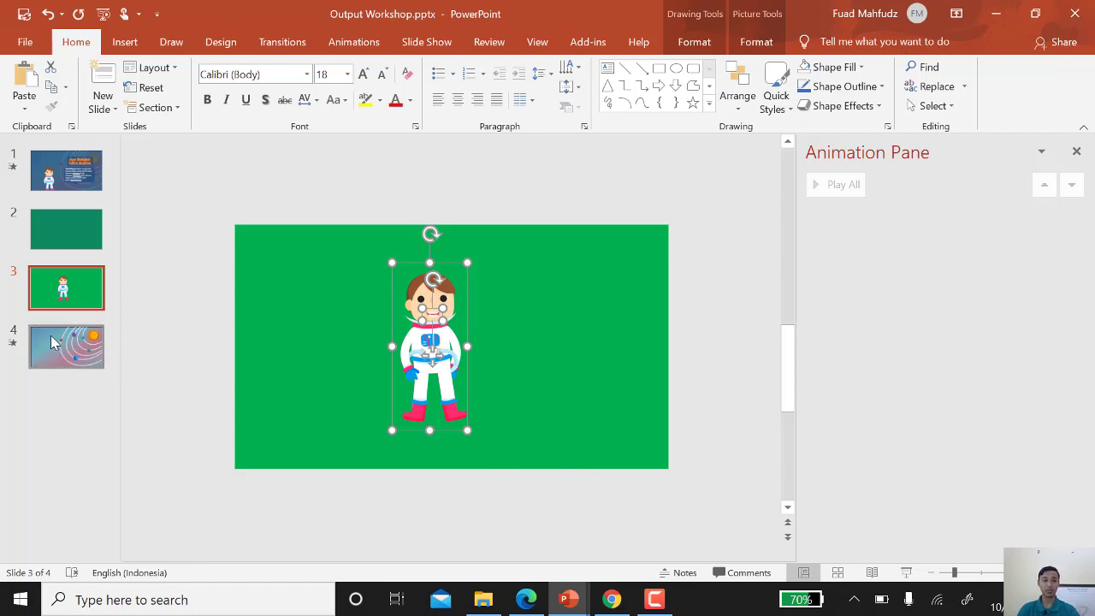
pyautogui.click(81, 356)
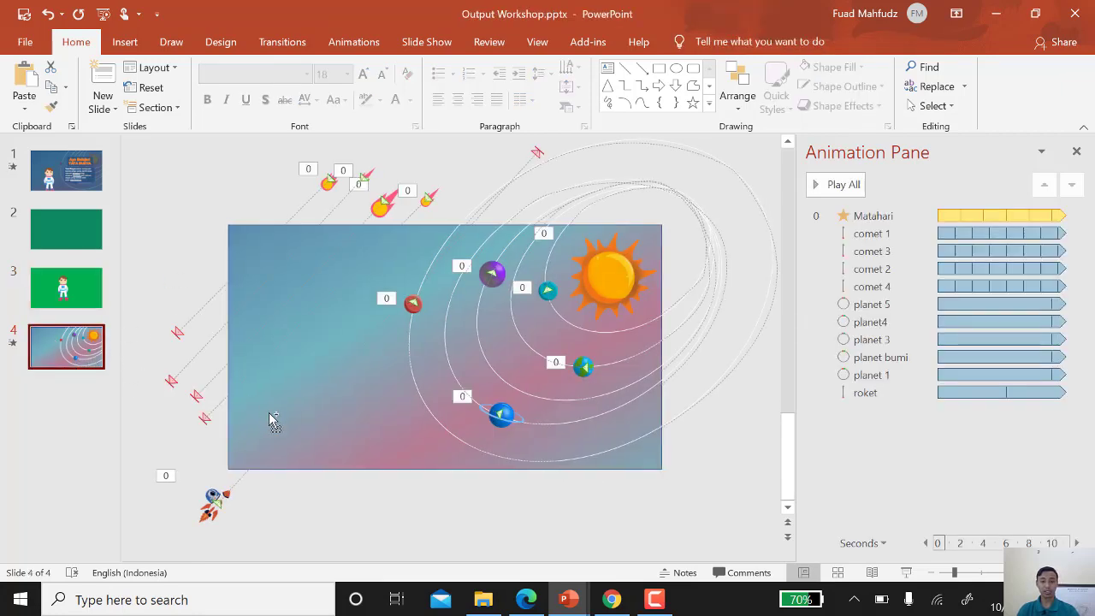
pyautogui.hotkey('ctrl', 'v')
pyautogui.moveTo(427, 381); pyautogui.dragTo(336, 465)
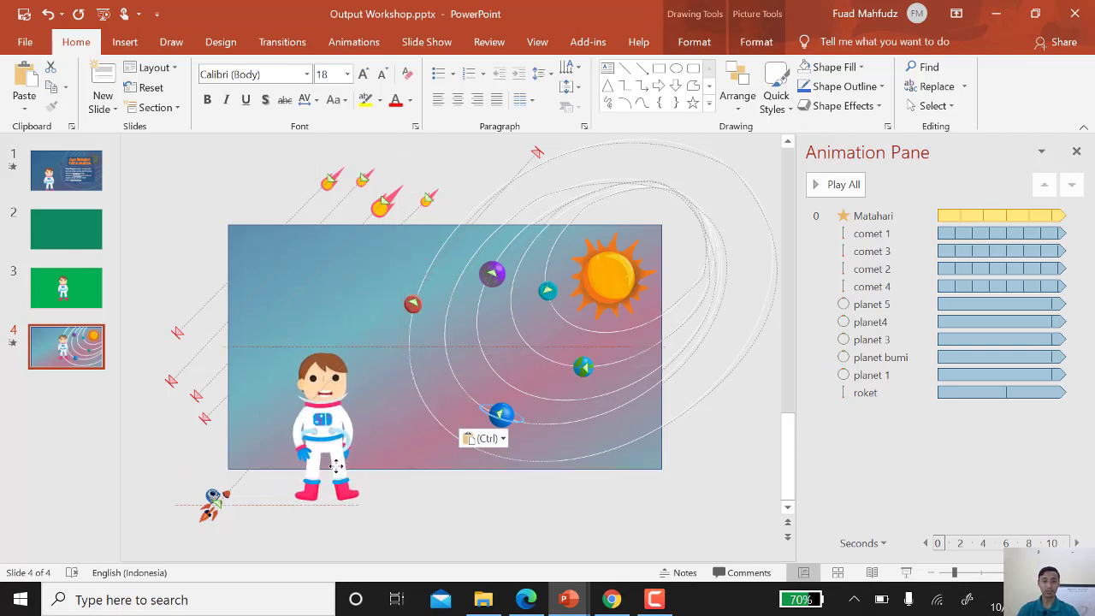
pyautogui.click(420, 508)
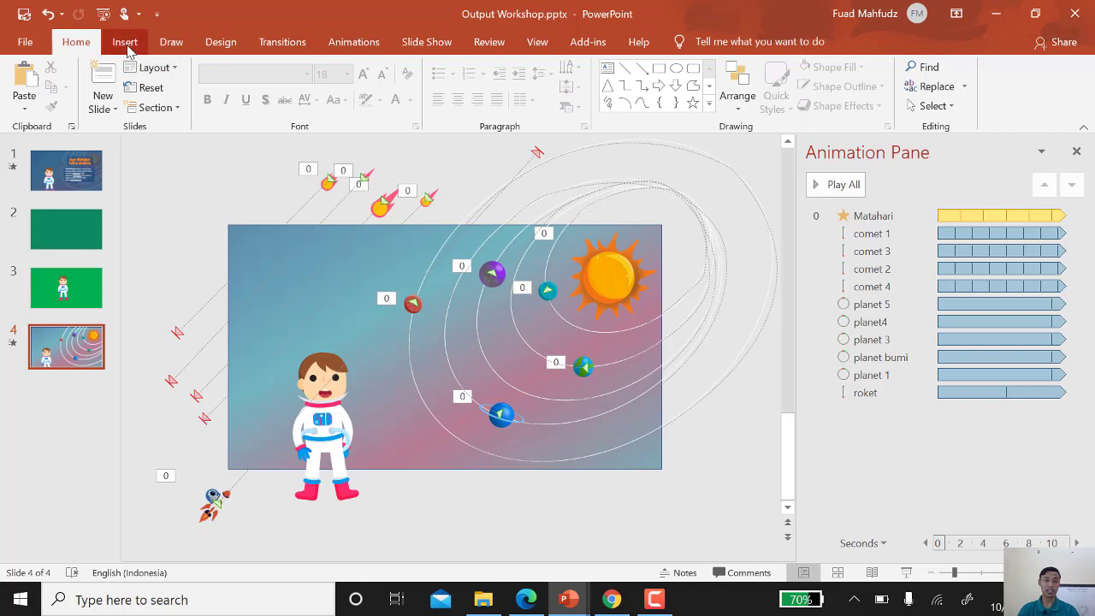
# - Draw a rectangle spanning the whole of slide 4, corner to corner
pyautogui.click(125, 43)
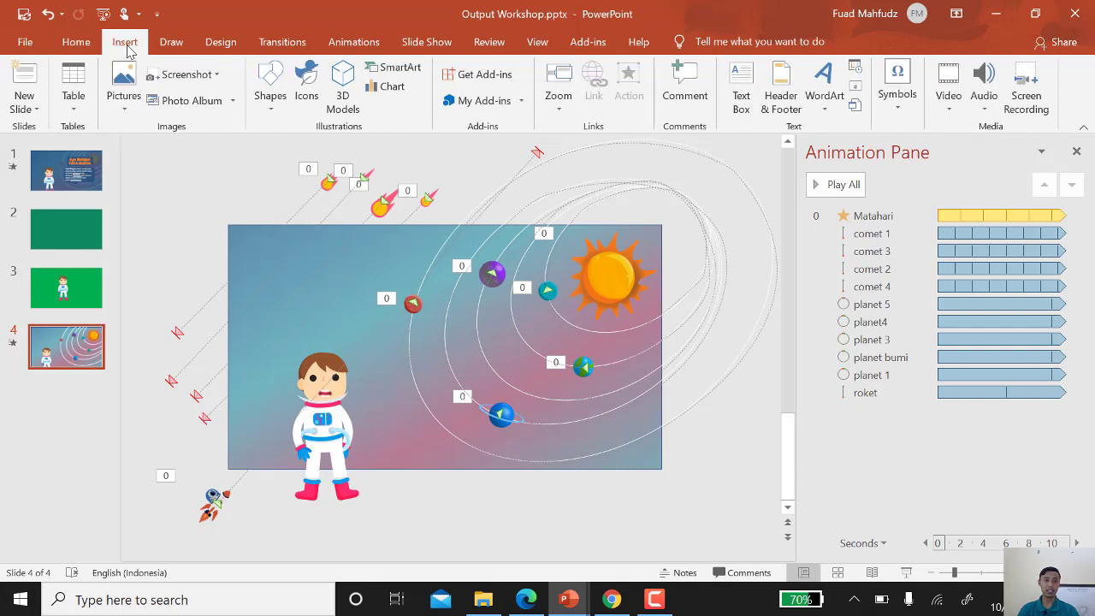
pyautogui.click(270, 79)
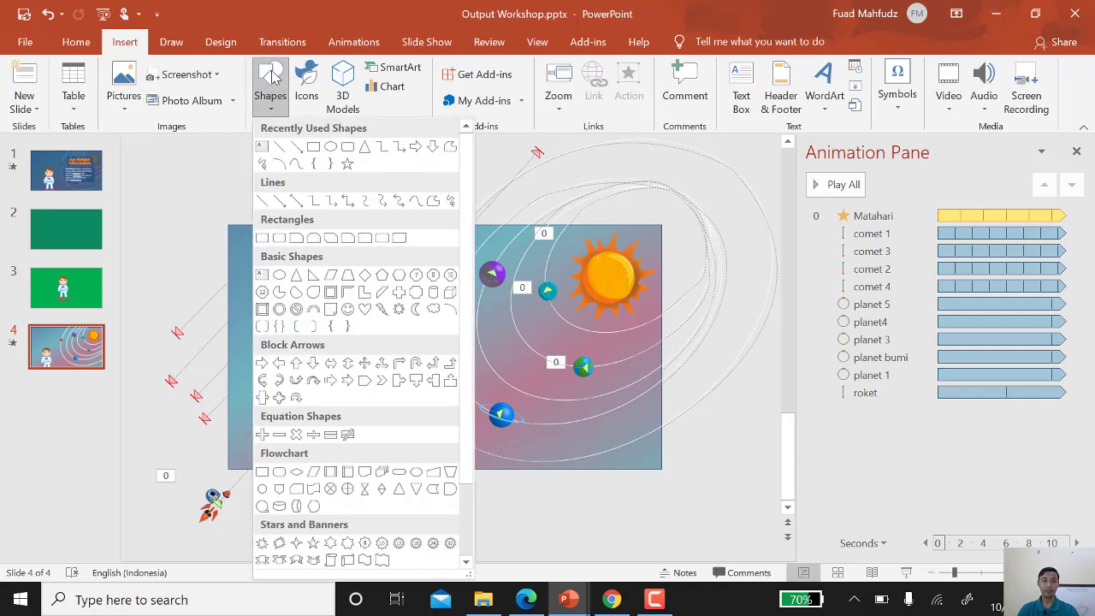
pyautogui.click(314, 148)
pyautogui.moveTo(226, 225); pyautogui.dragTo(658, 470)
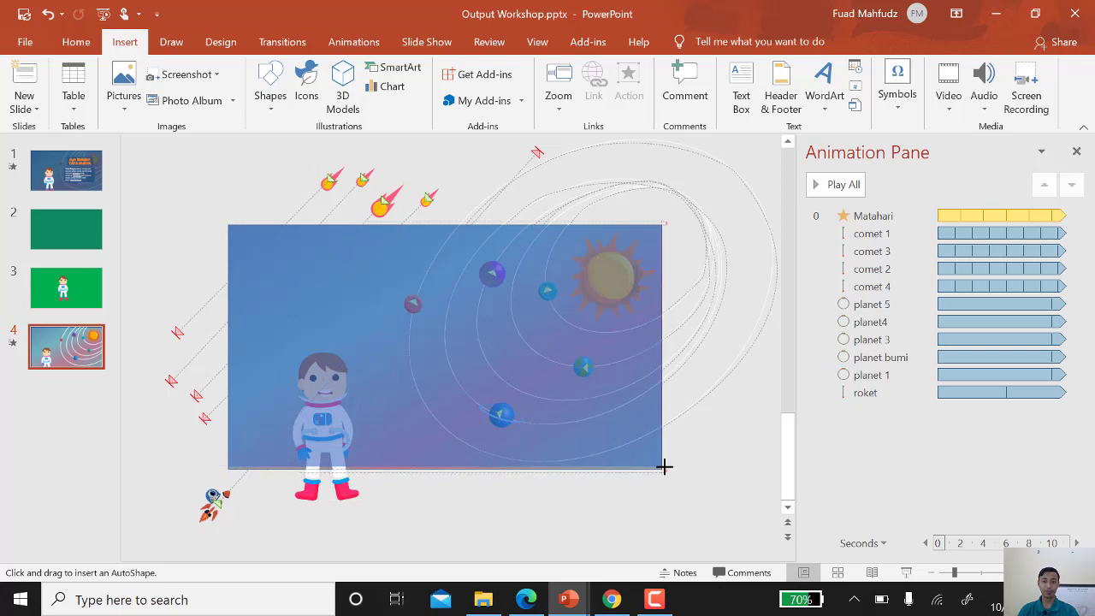
pyautogui.moveTo(658, 470); pyautogui.dragTo(664, 470)
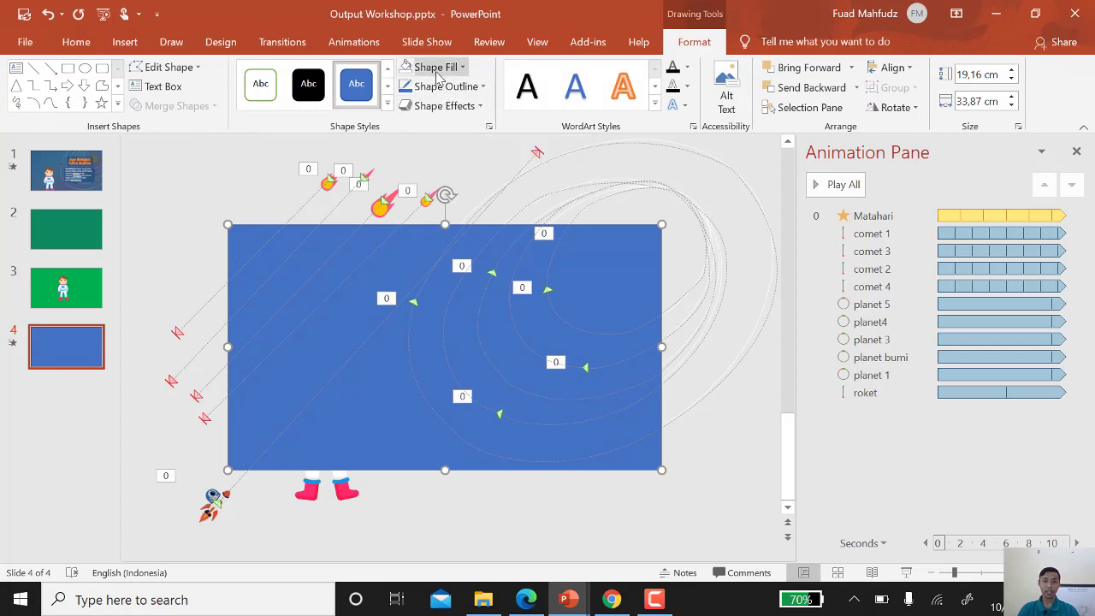
# - Fill the full-slide rectangle with dark blue #002060 at about 74% transparency
pyautogui.click(436, 73)
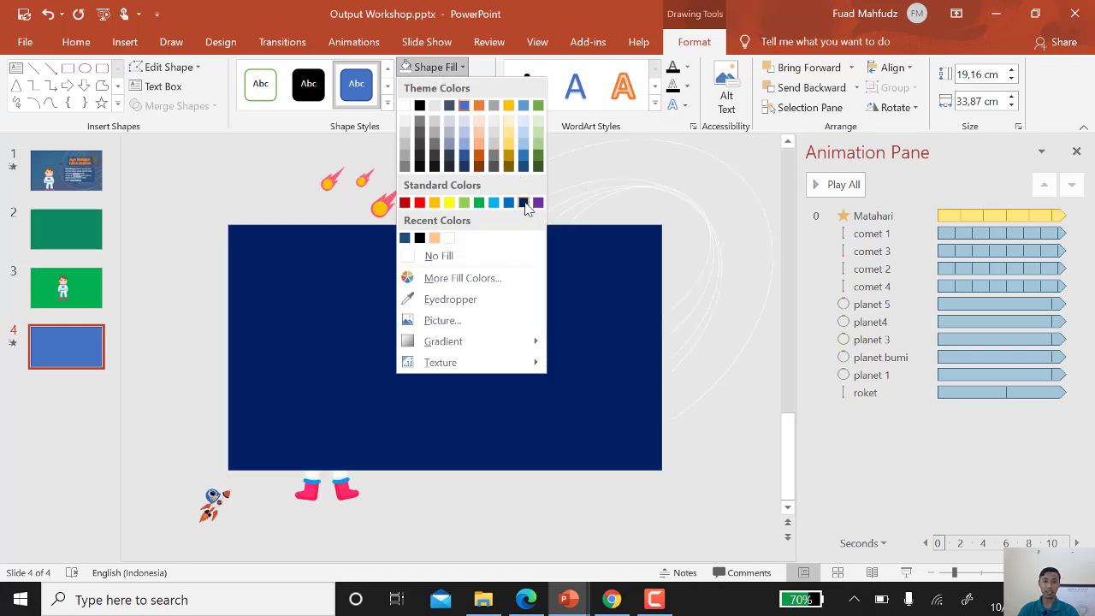
pyautogui.click(526, 203)
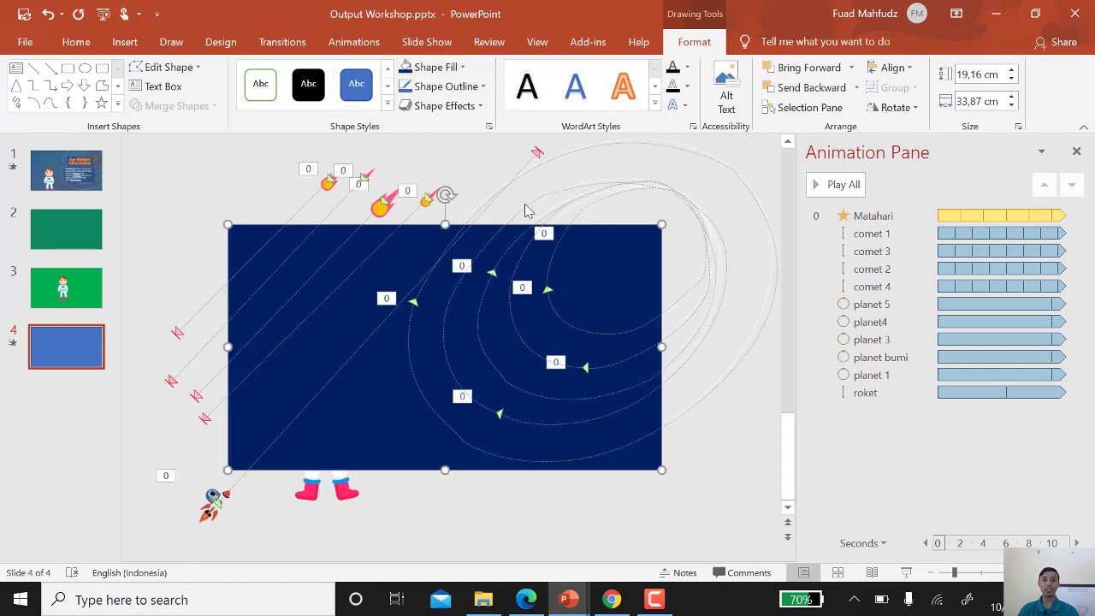
pyautogui.click(441, 70)
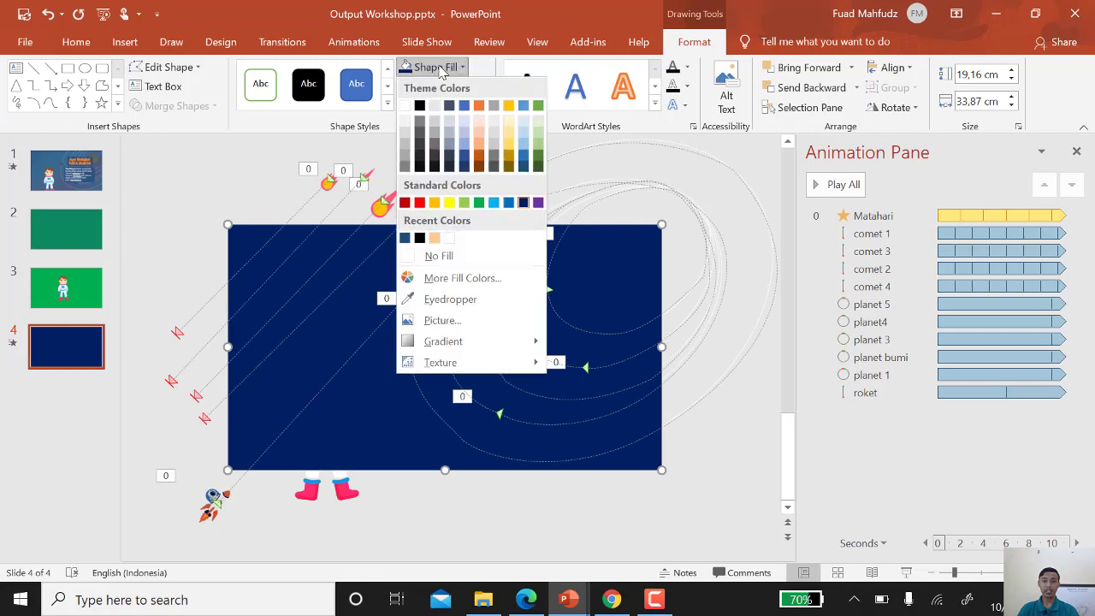
pyautogui.click(485, 281)
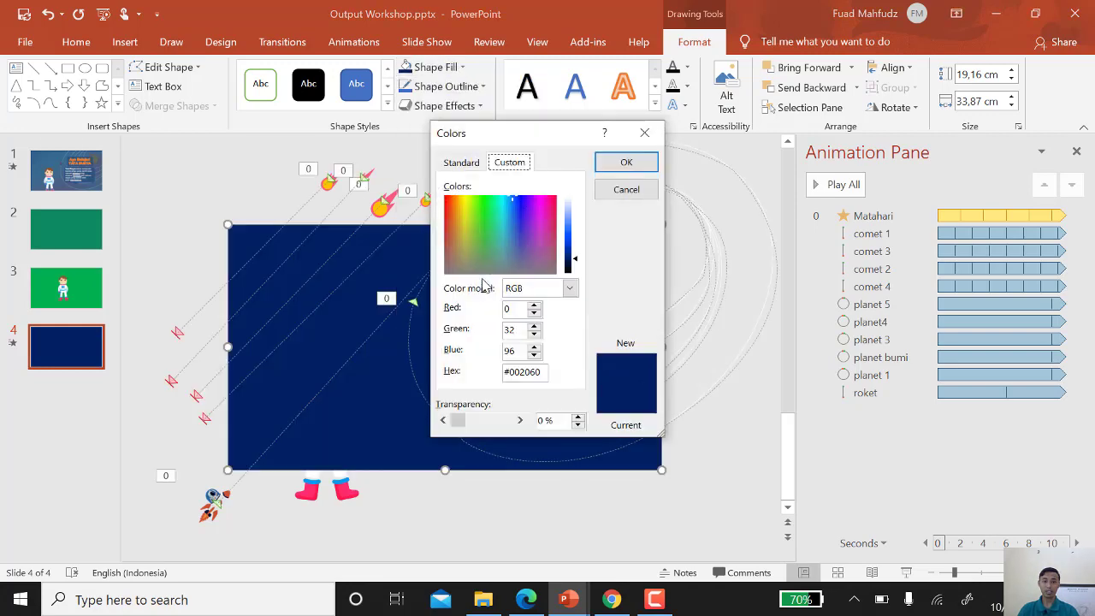
pyautogui.moveTo(514, 137); pyautogui.dragTo(653, 117)
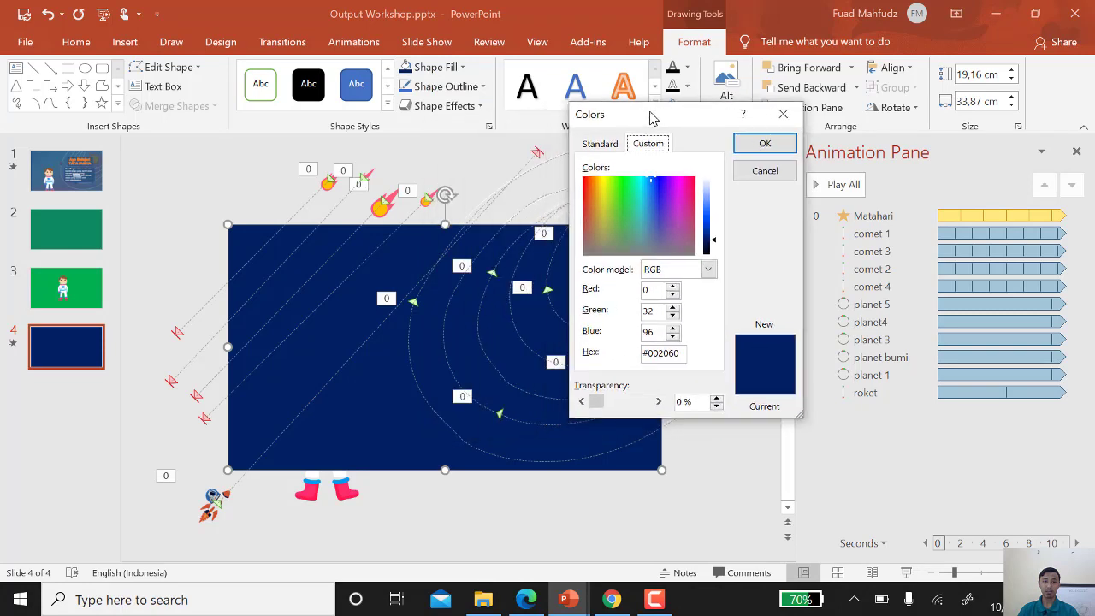
pyautogui.click(660, 402)
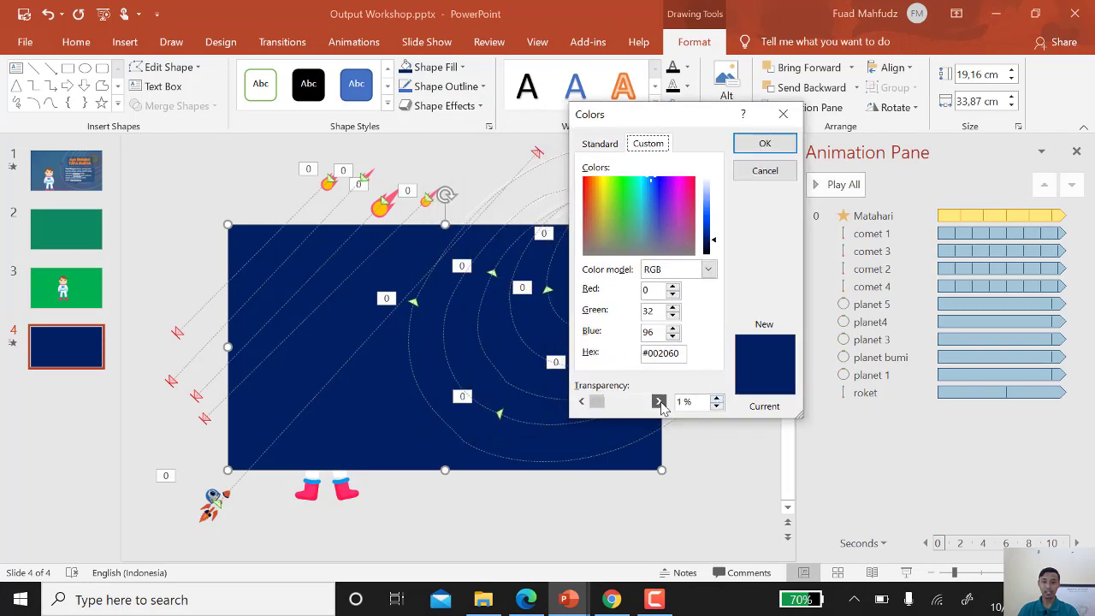
pyautogui.click(660, 403)
pyautogui.click(660, 402)
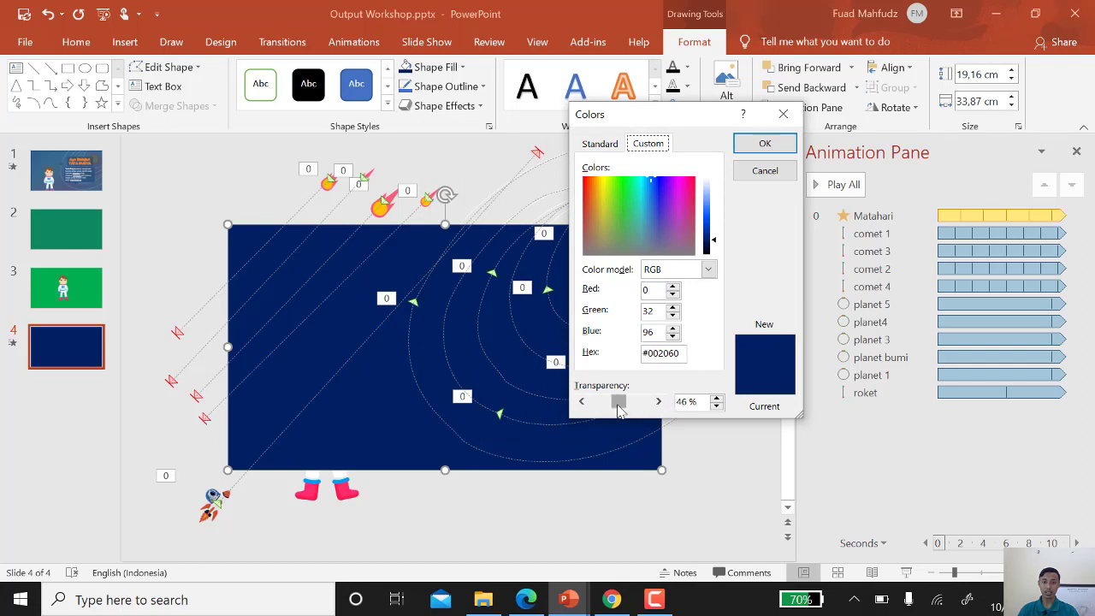
pyautogui.moveTo(619, 410); pyautogui.dragTo(627, 412)
pyautogui.moveTo(629, 412); pyautogui.dragTo(631, 411)
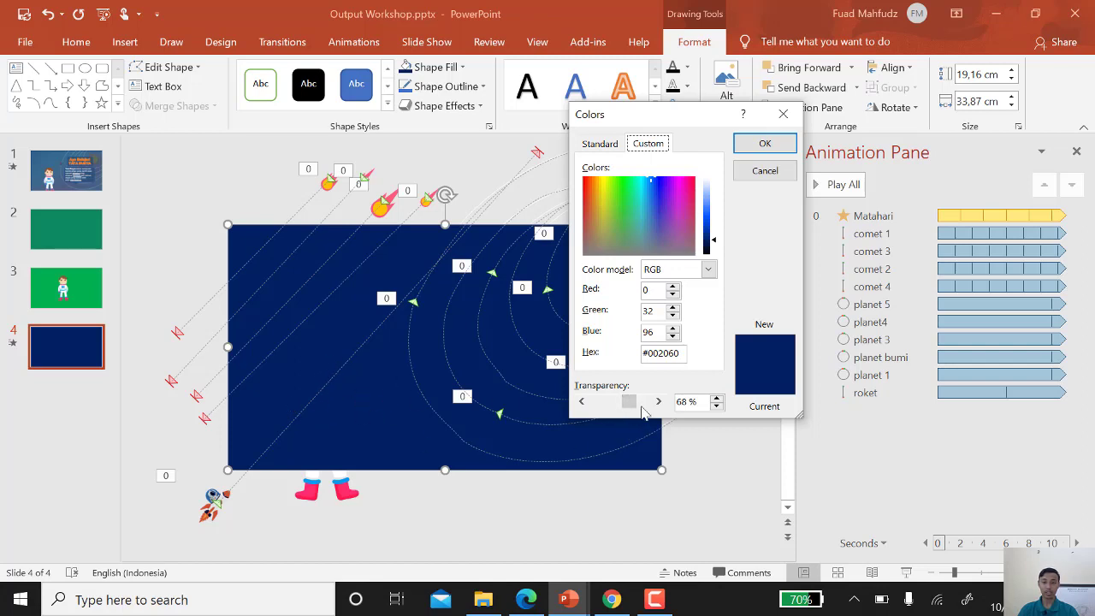
pyautogui.moveTo(635, 409); pyautogui.dragTo(633, 409)
pyautogui.click(754, 146)
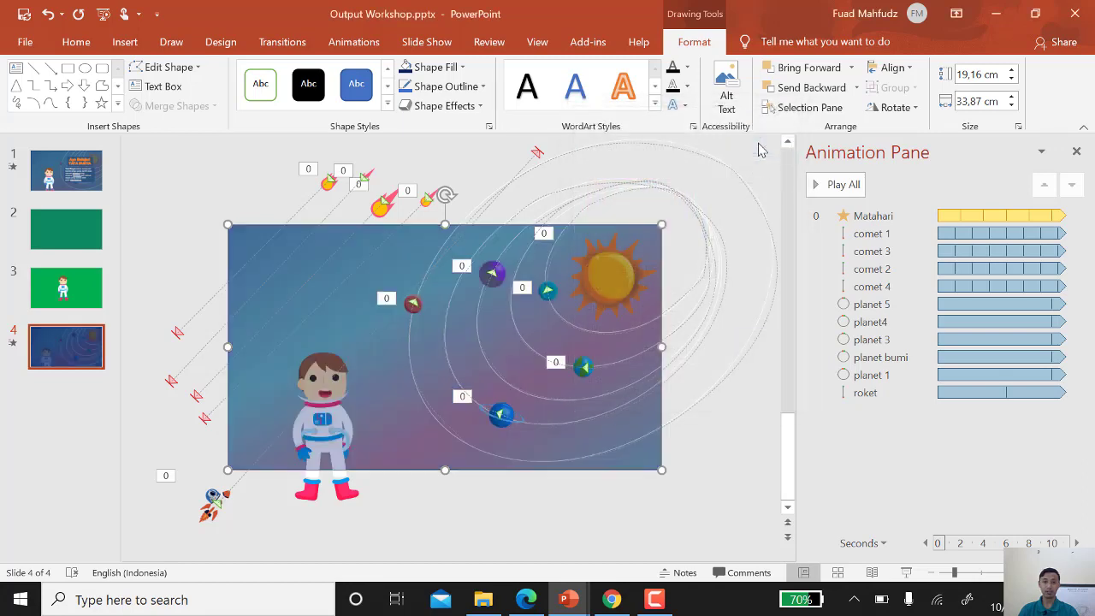
pyautogui.click(239, 191)
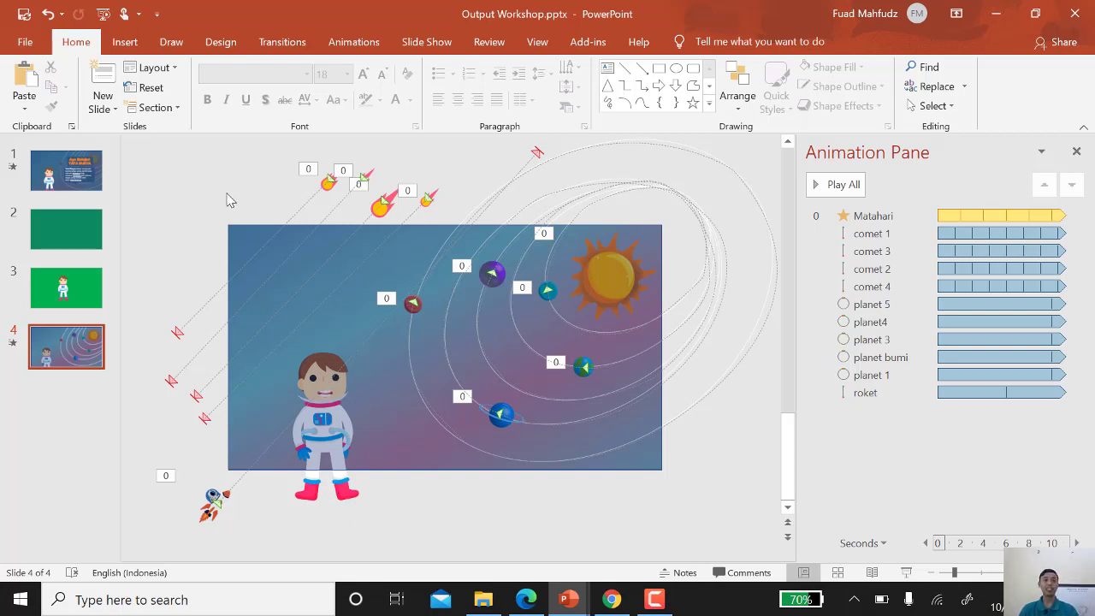
# - In the Selection Pane, collapse the groups and move Rectangle 2 below the astronot
pyautogui.click(934, 106)
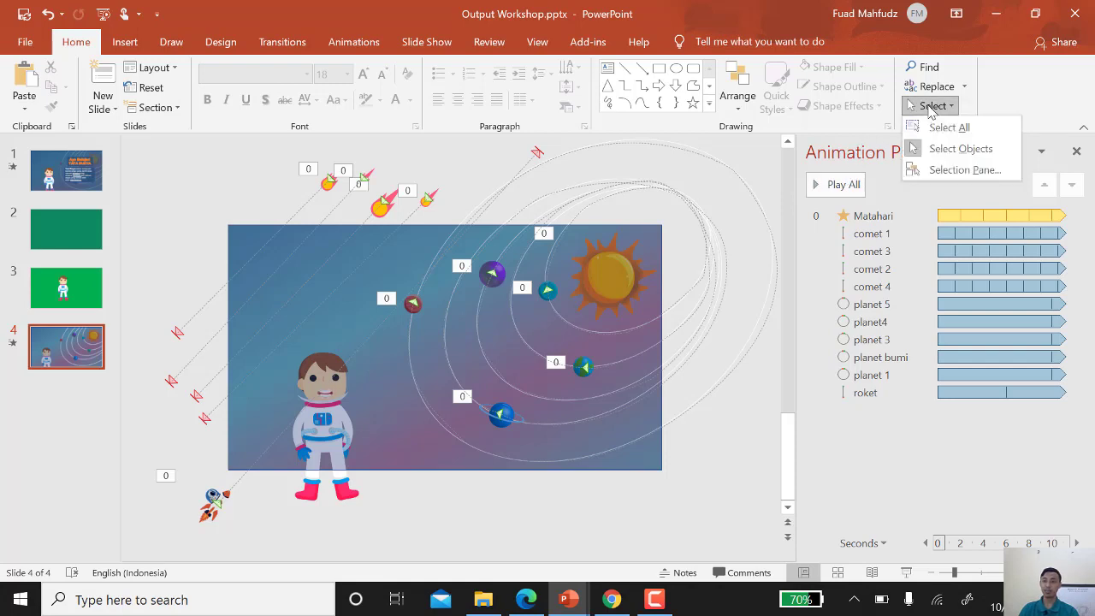
pyautogui.click(939, 170)
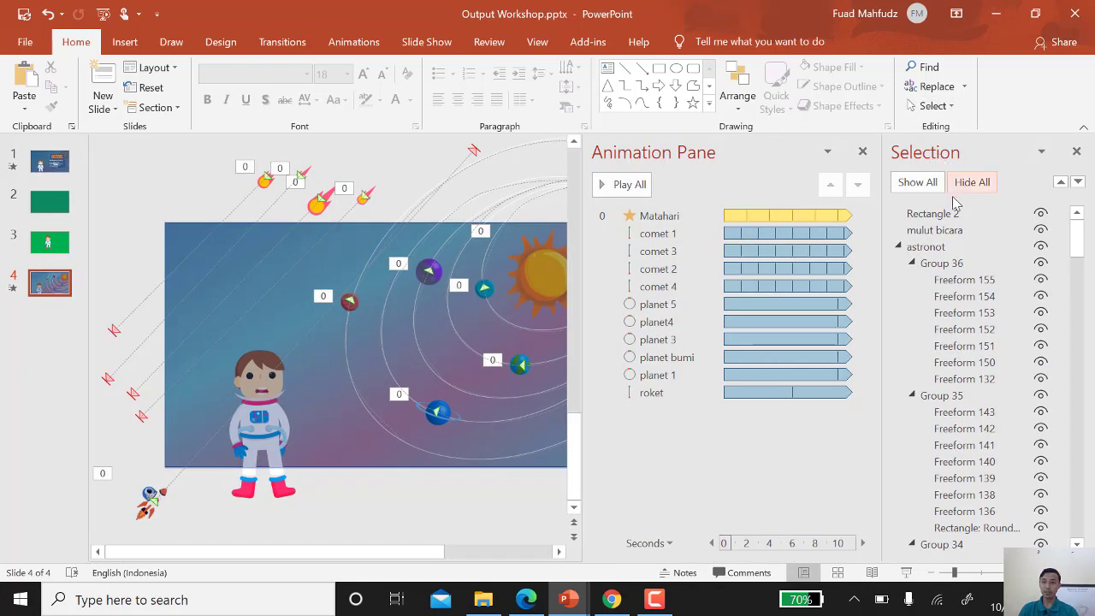
pyautogui.click(941, 216)
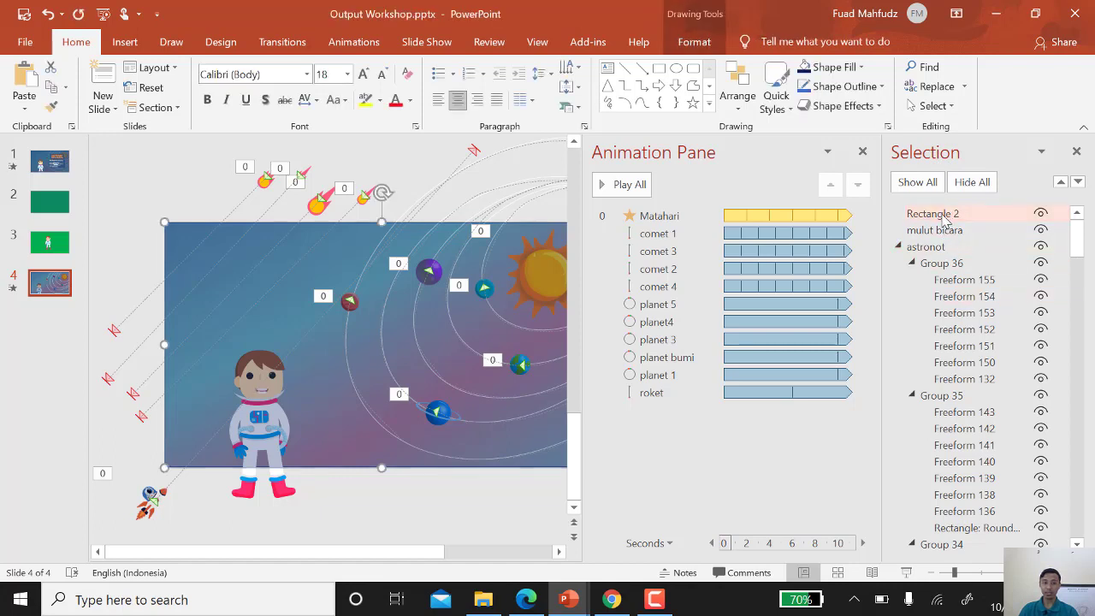
pyautogui.click(899, 247)
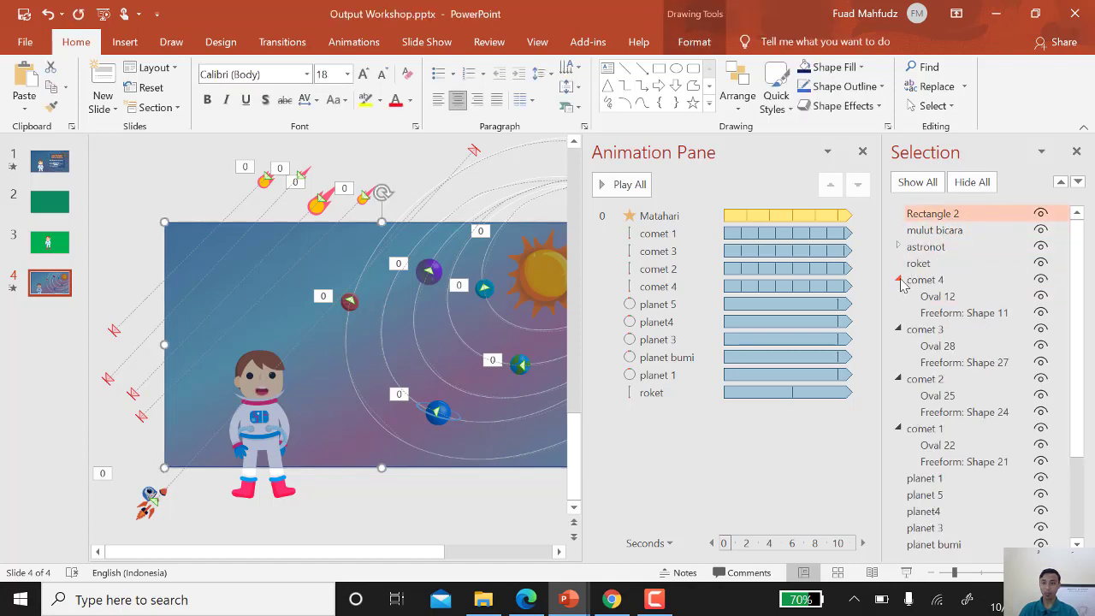
pyautogui.click(898, 280)
pyautogui.click(898, 296)
pyautogui.click(899, 314)
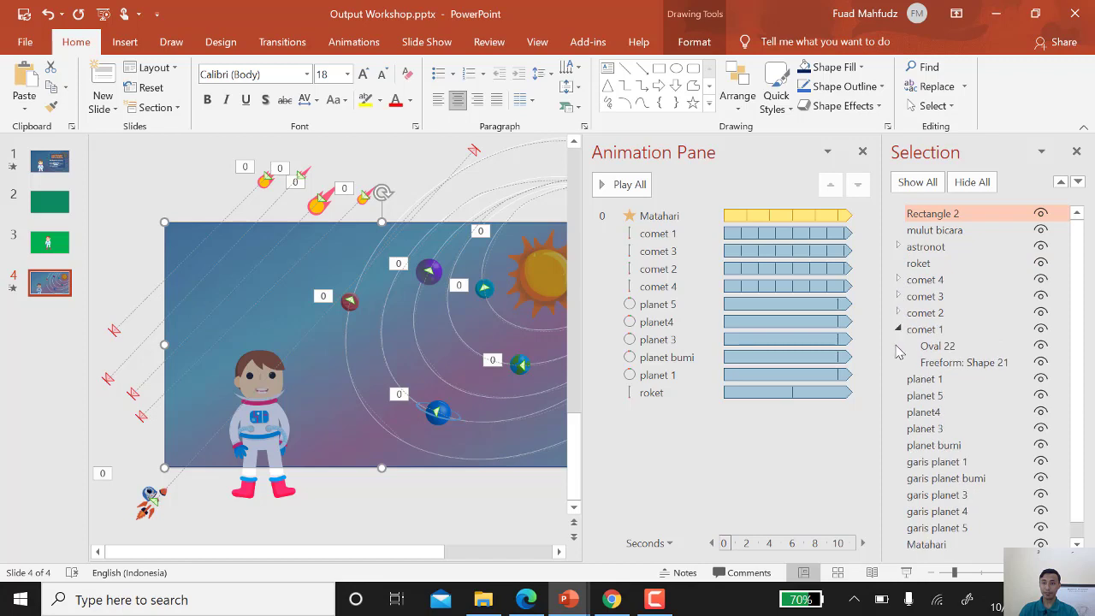
pyautogui.click(899, 330)
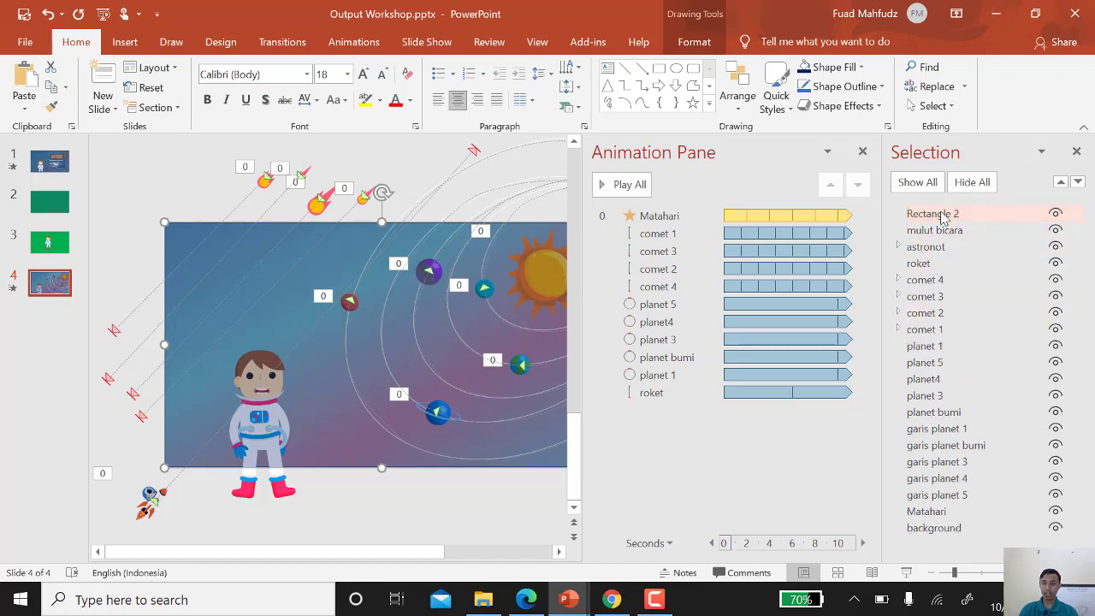
pyautogui.moveTo(941, 216); pyautogui.dragTo(933, 257)
pyautogui.click(898, 246)
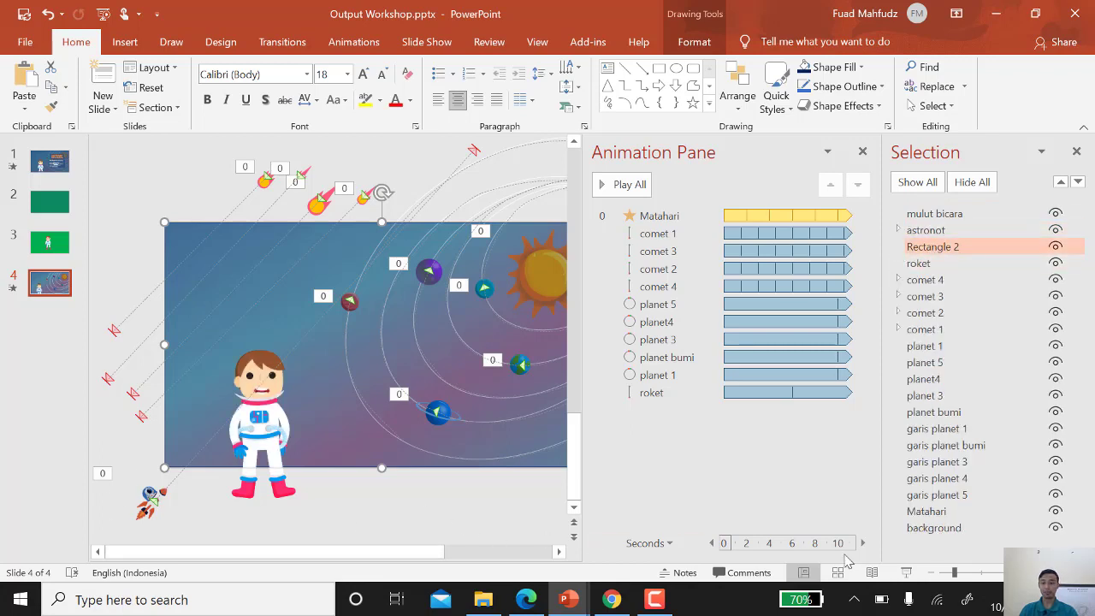
# - Close the Animation Pane and preview slide 4's animations
pyautogui.click(936, 575)
pyautogui.click(417, 489)
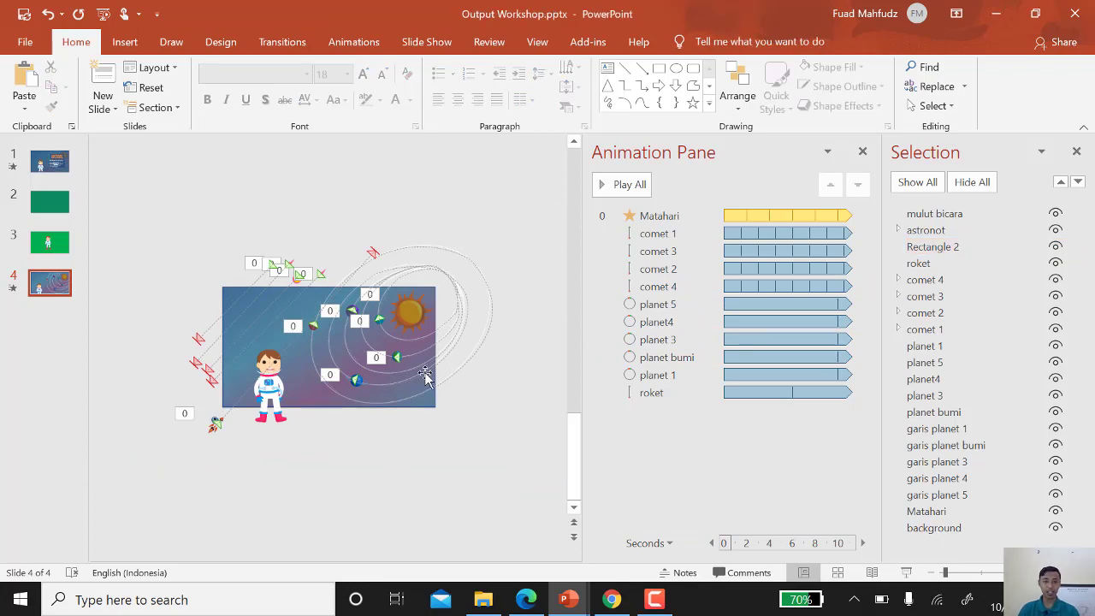
pyautogui.click(862, 152)
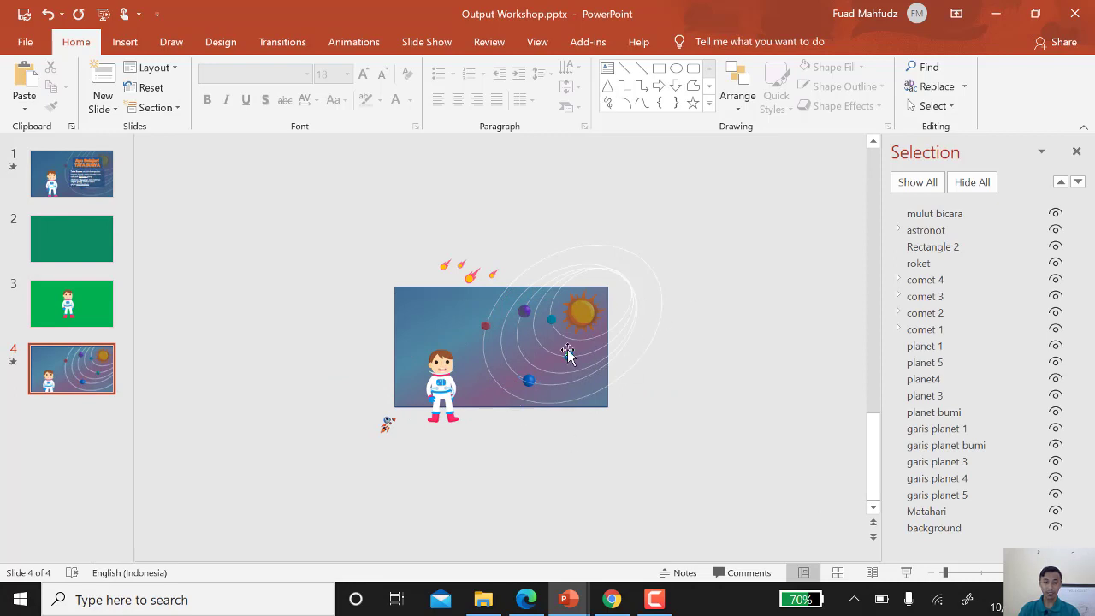
pyautogui.click(13, 364)
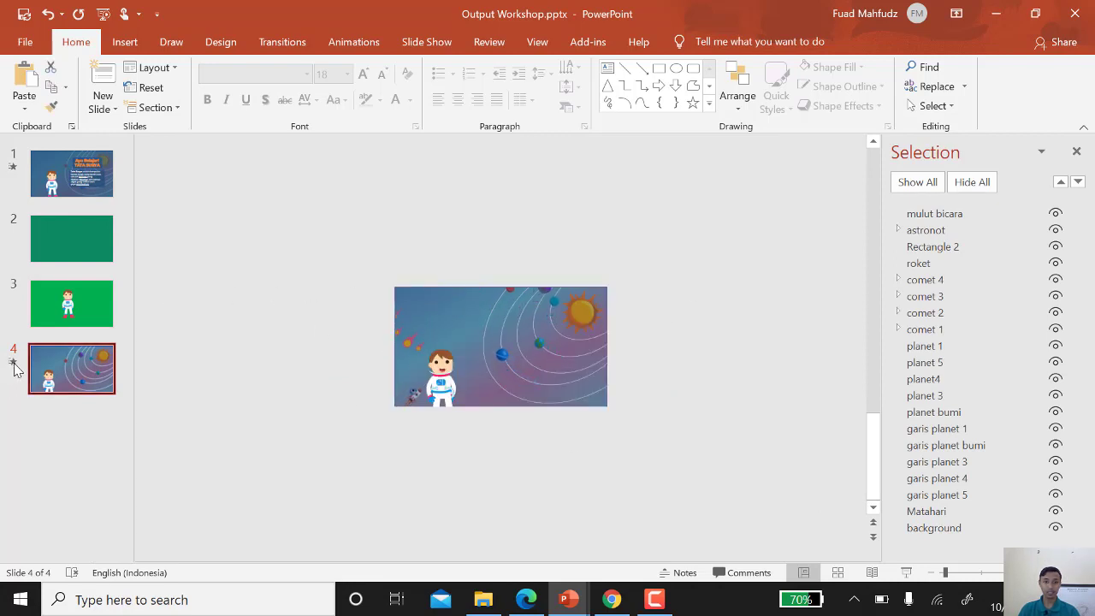
# - Inspect the 'Ayo Belajar' title group on slide 1
pyautogui.click(72, 174)
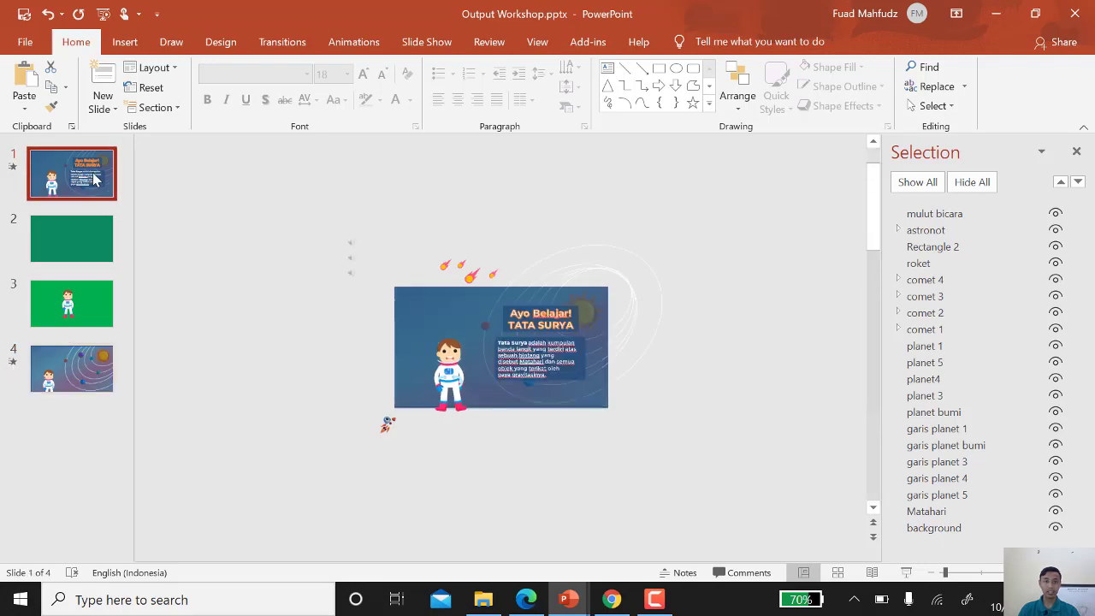
pyautogui.click(558, 310)
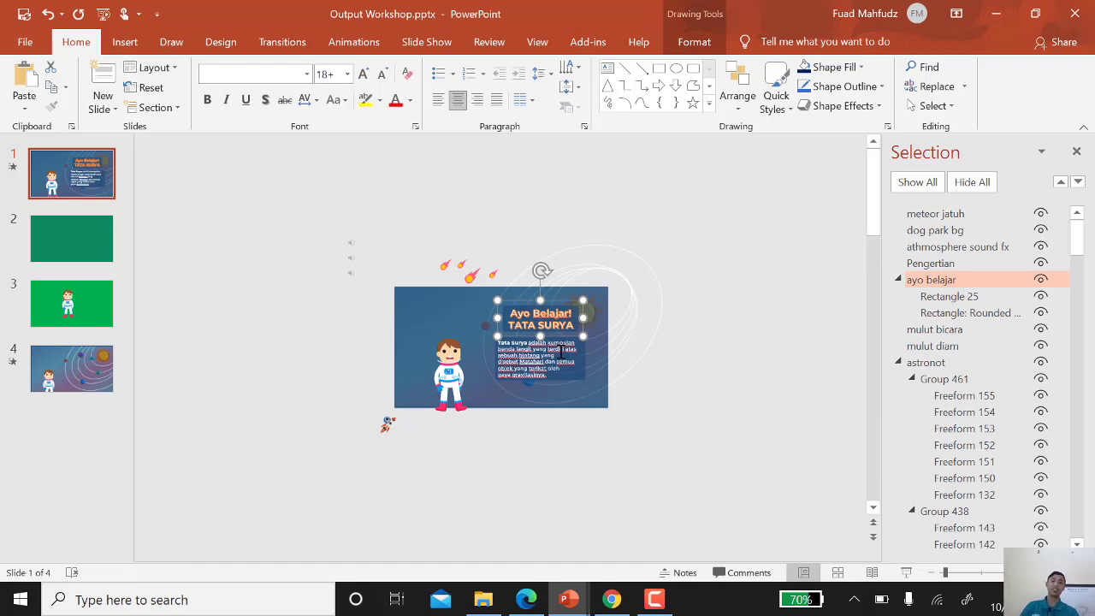
pyautogui.click(198, 312)
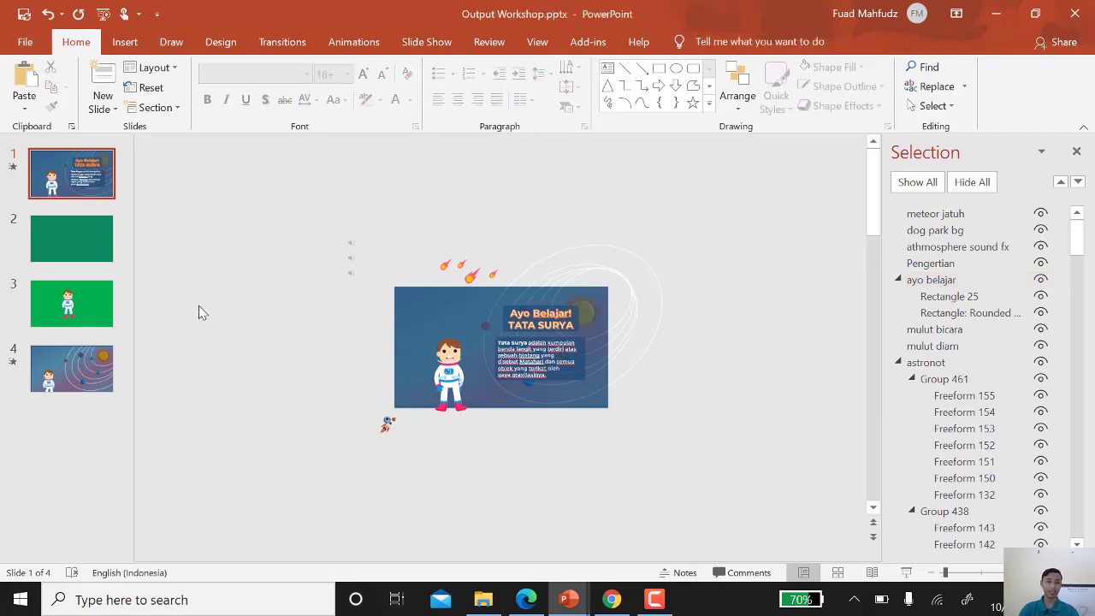
# - Draw a rounded rectangle on slide 4 over the orbits, right of the astronaut
pyautogui.click(125, 45)
pyautogui.click(270, 81)
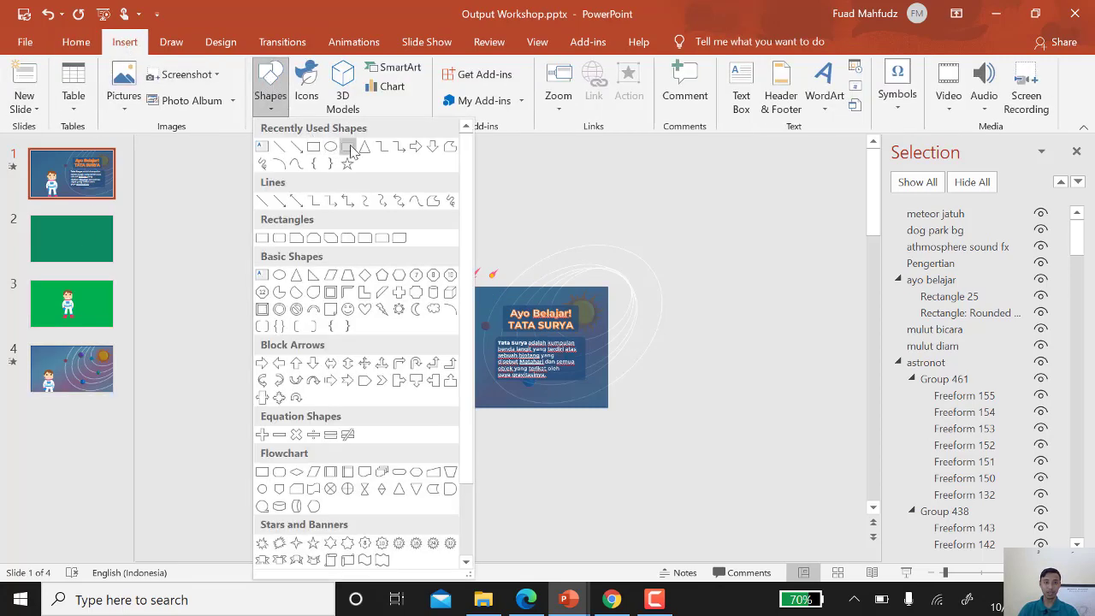
pyautogui.click(350, 151)
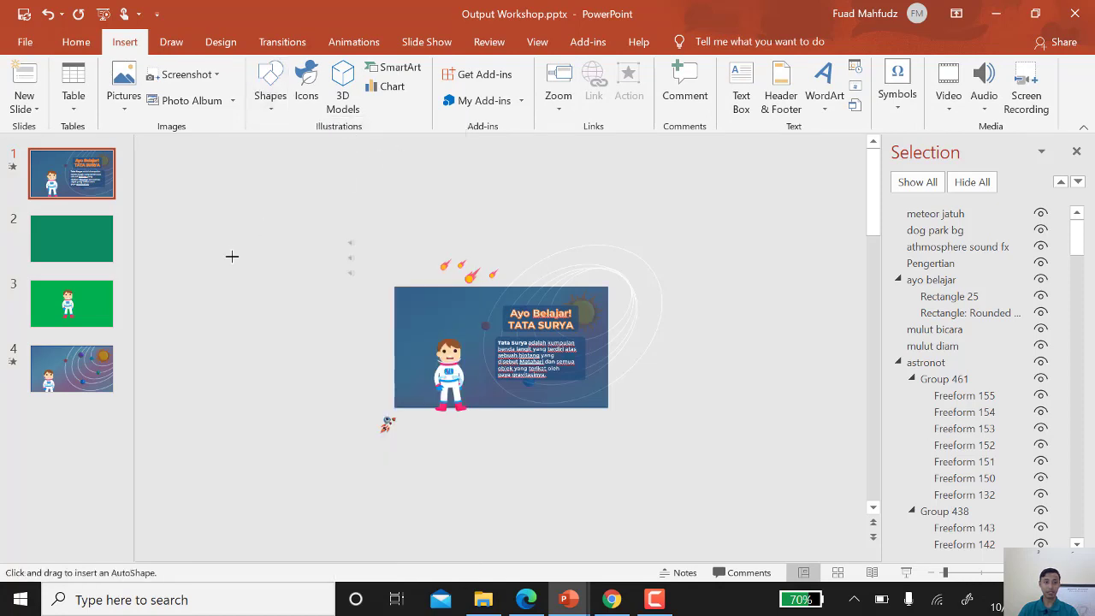
pyautogui.click(85, 375)
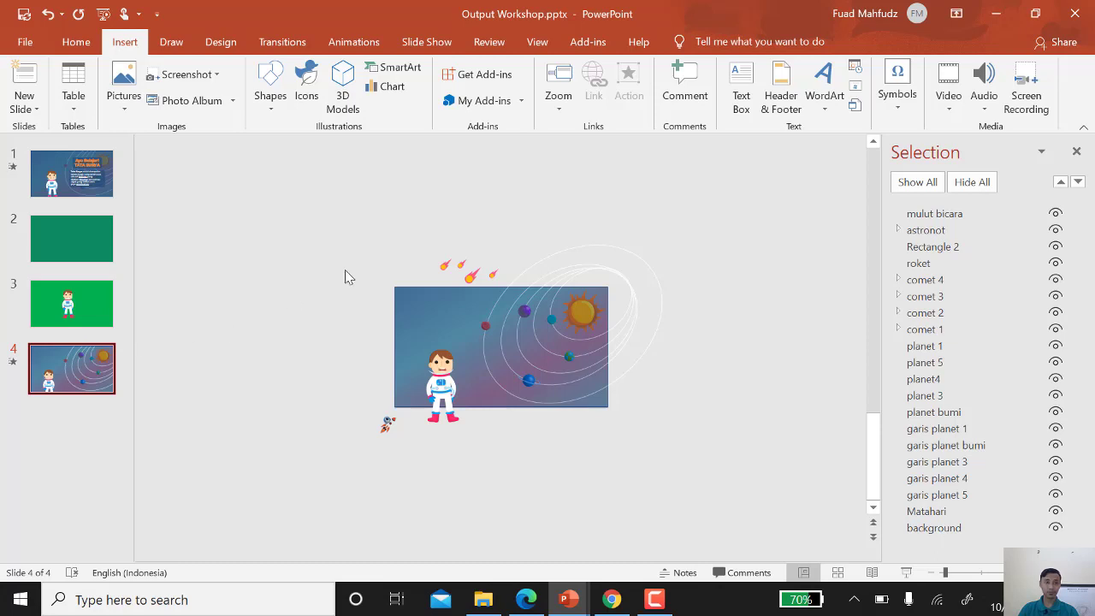
pyautogui.click(270, 90)
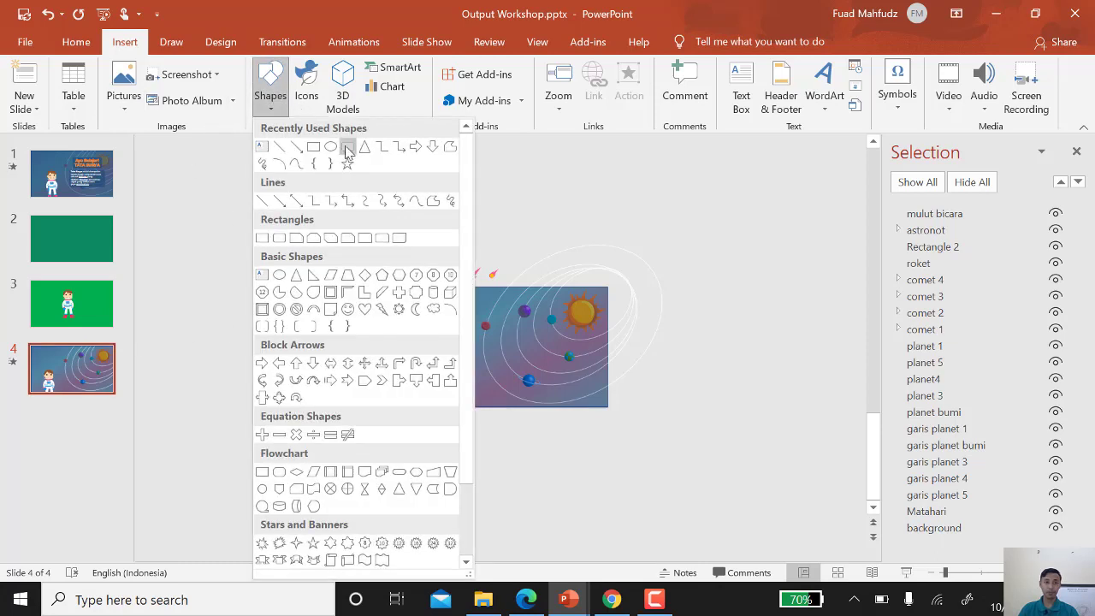
pyautogui.click(348, 148)
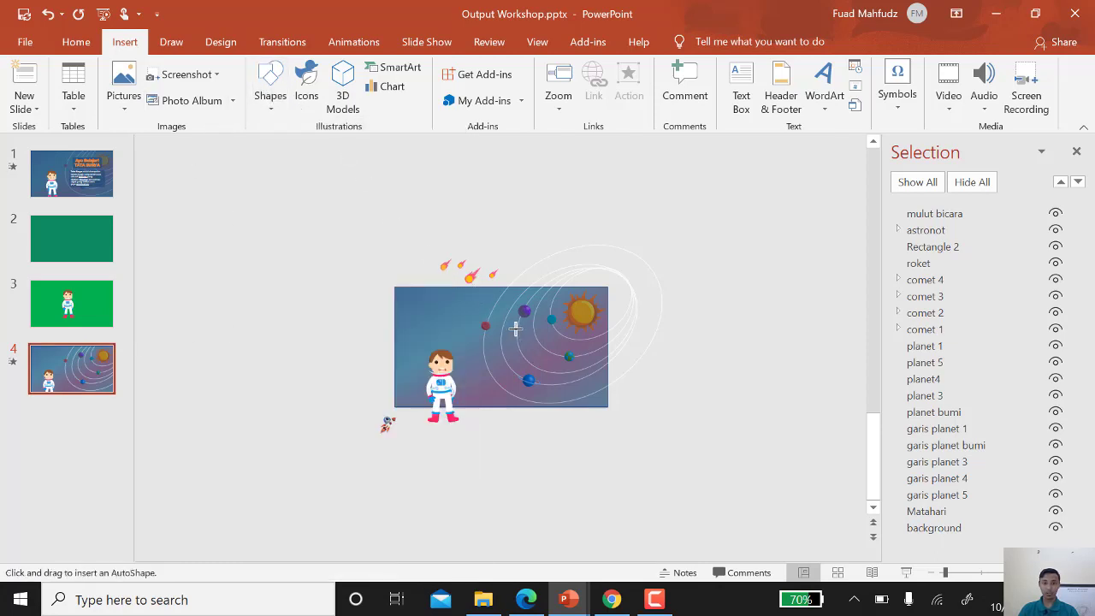
pyautogui.moveTo(515, 330)
pyautogui.mouseDown()
pyautogui.moveTo(586, 363)
pyautogui.moveTo(561, 337)
pyautogui.mouseUp()
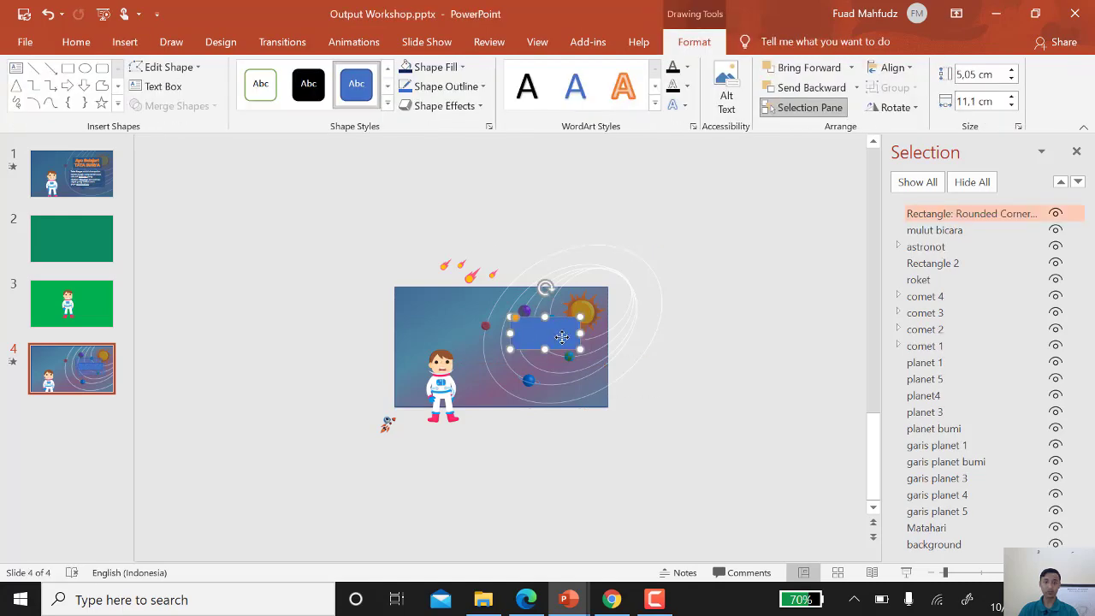
# - Copy the 'Ayo Belajar! TATA SURYA' title text from slide 1 into slide 4's rounded box
pyautogui.click(72, 174)
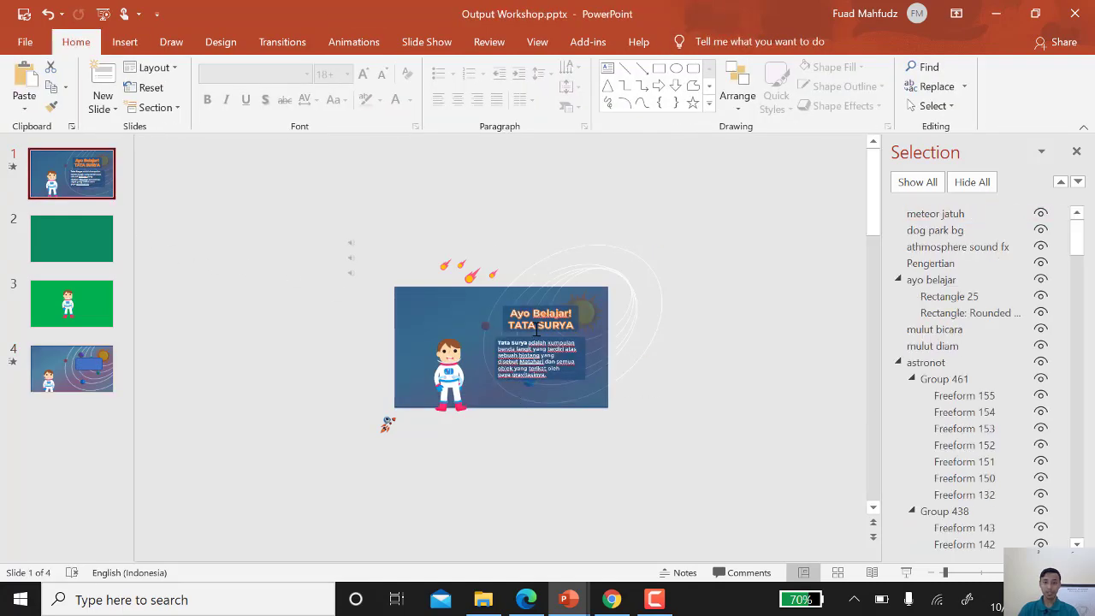
pyautogui.click(544, 322)
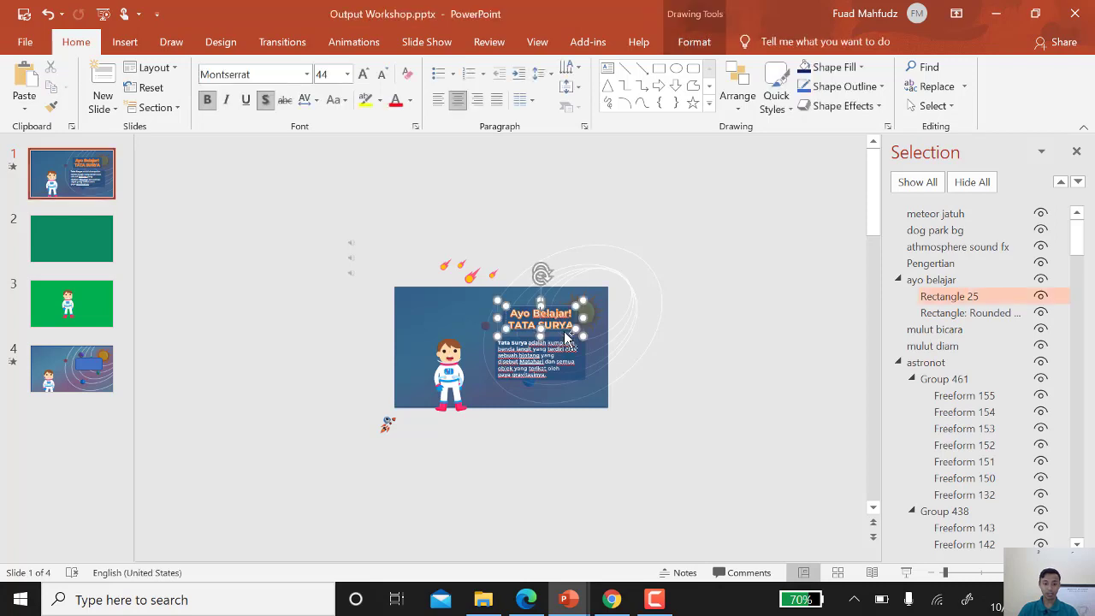
pyautogui.hotkey('ctrl', 'a')
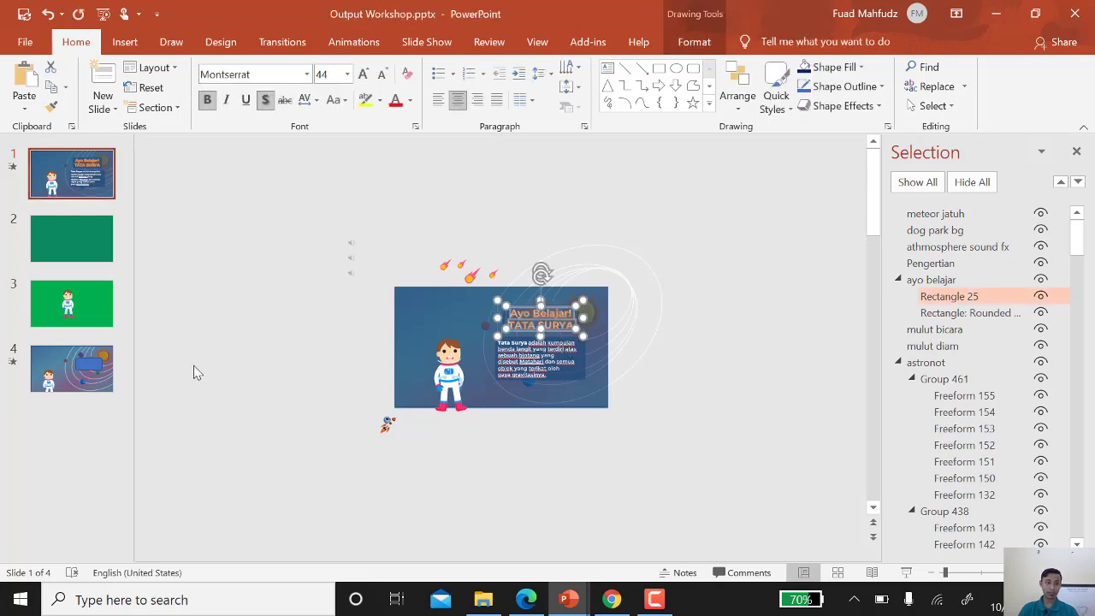
pyautogui.click(102, 374)
pyautogui.click(538, 336)
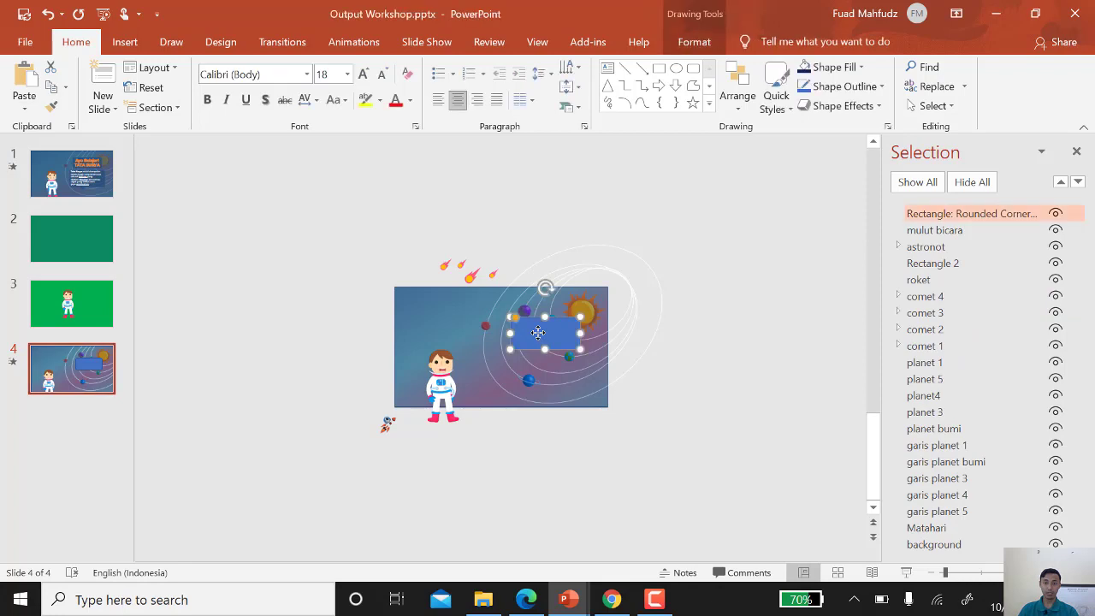
pyautogui.rightClick(536, 334)
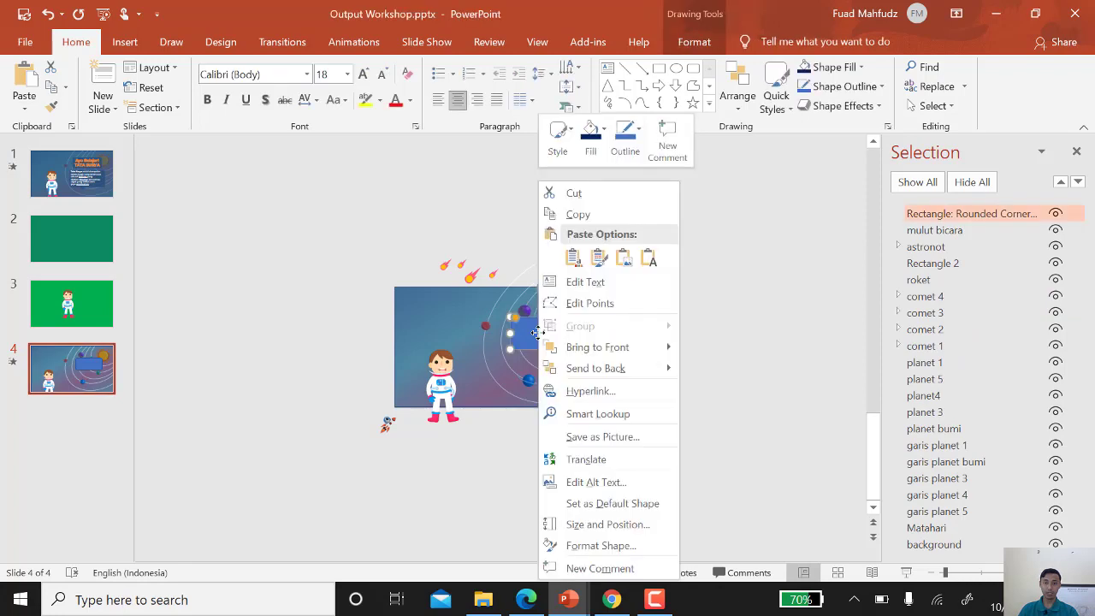
pyautogui.click(571, 282)
pyautogui.hotkey('ctrl', 'v')
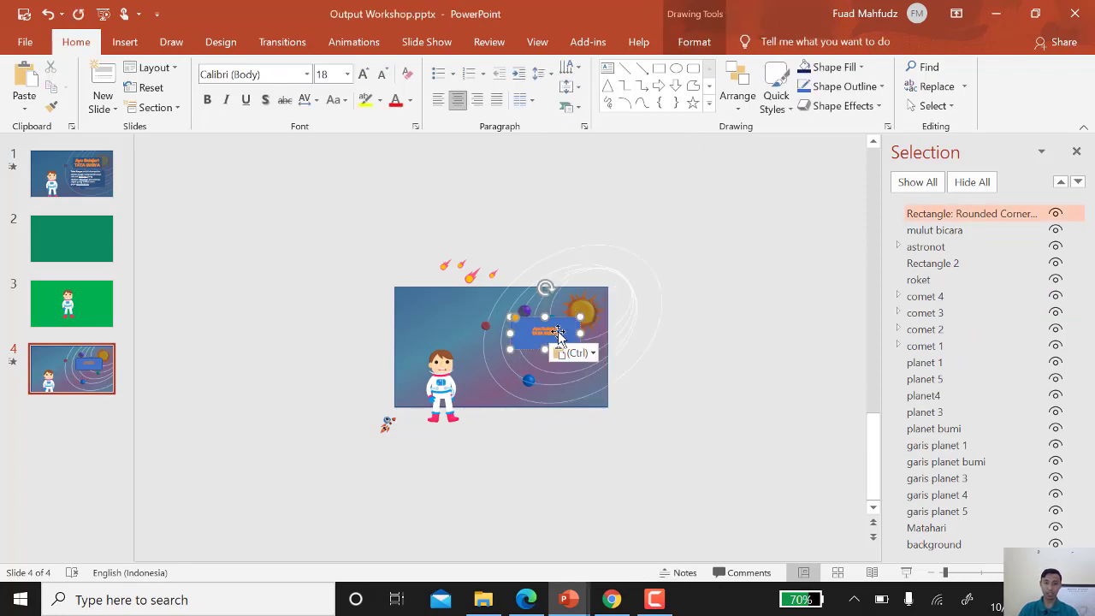
pyautogui.press('Escape')
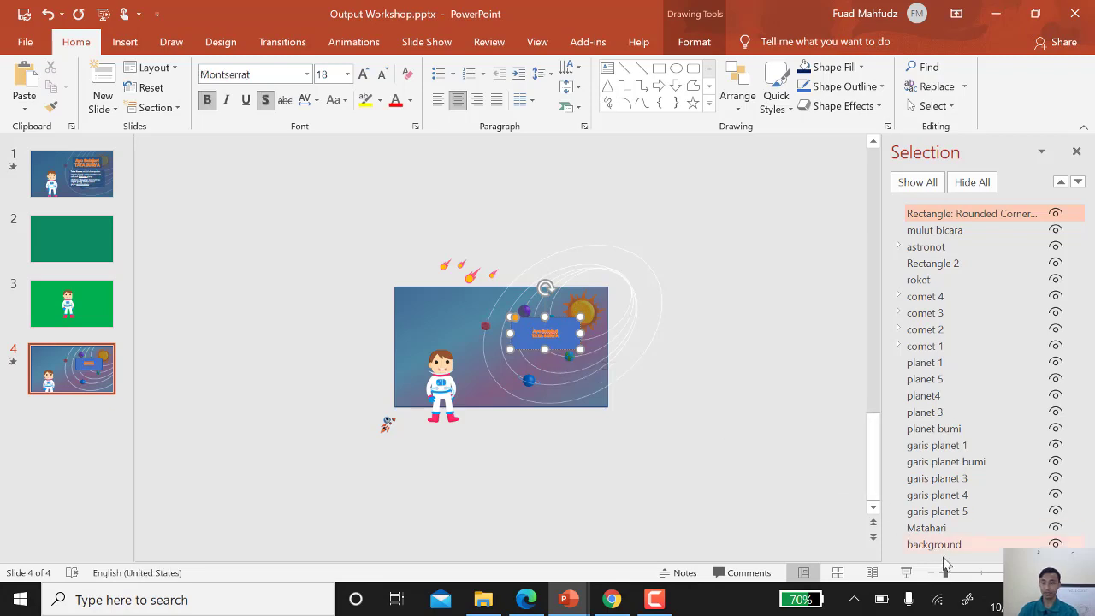
# - Enlarge the 'Ayo Belajar! TATA SURYA' title text to 40 pt
pyautogui.moveTo(946, 573); pyautogui.dragTo(963, 573)
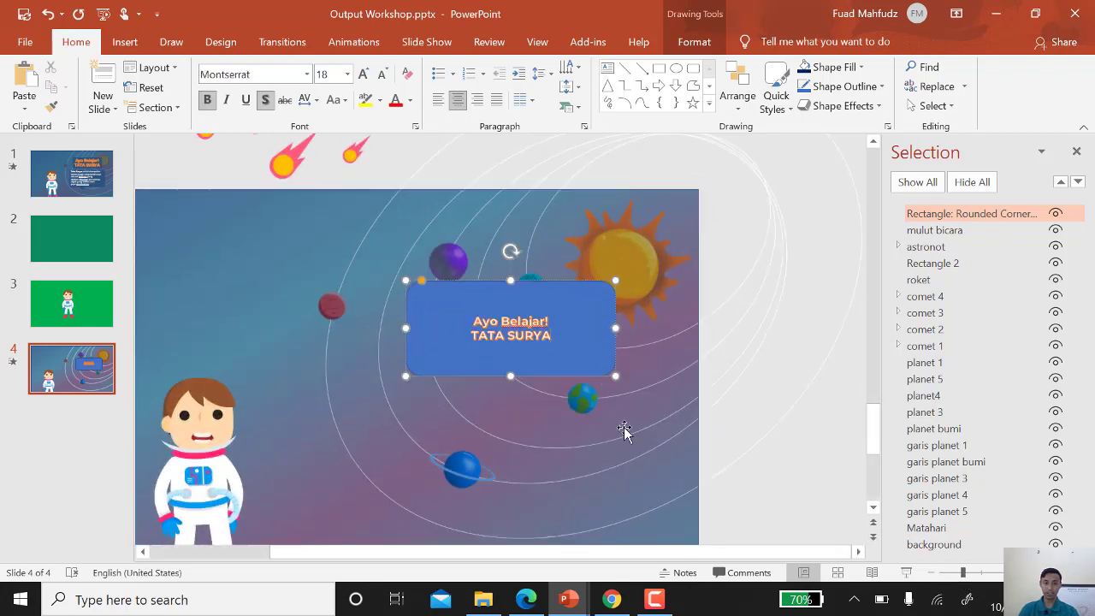
pyautogui.tripleClick(532, 327)
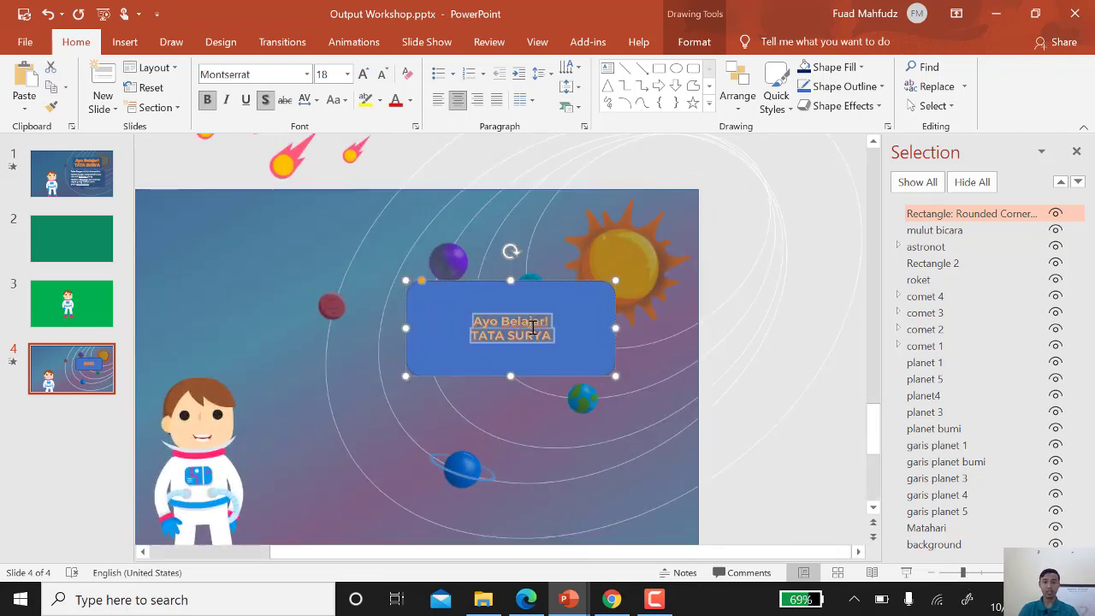
pyautogui.click(363, 74)
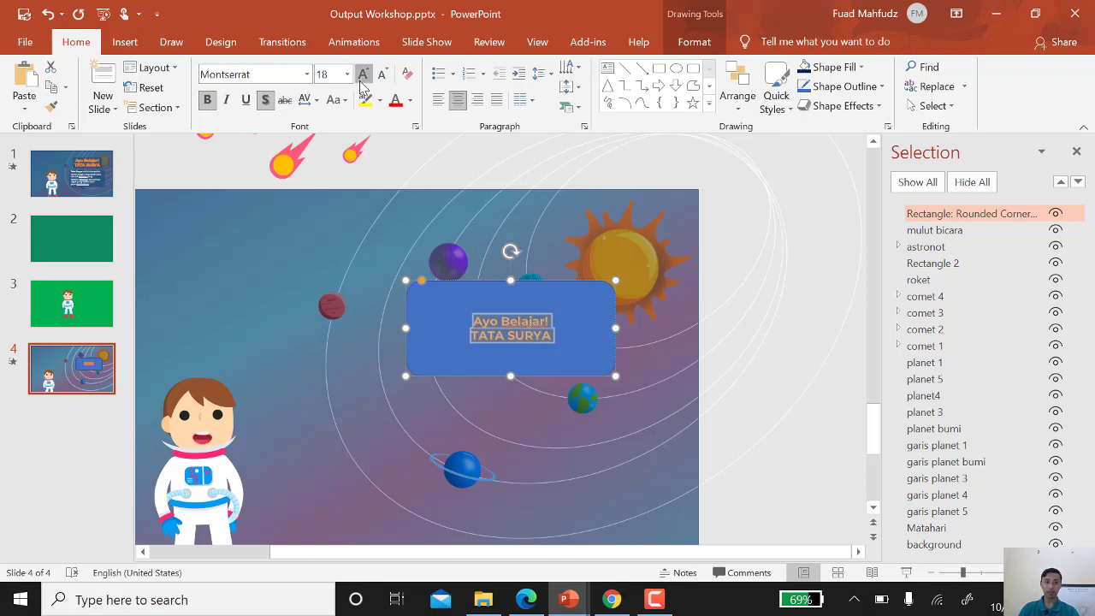
pyautogui.click(363, 74)
pyautogui.click(363, 74)
pyautogui.click(363, 75)
pyautogui.click(363, 75)
pyautogui.click(363, 75)
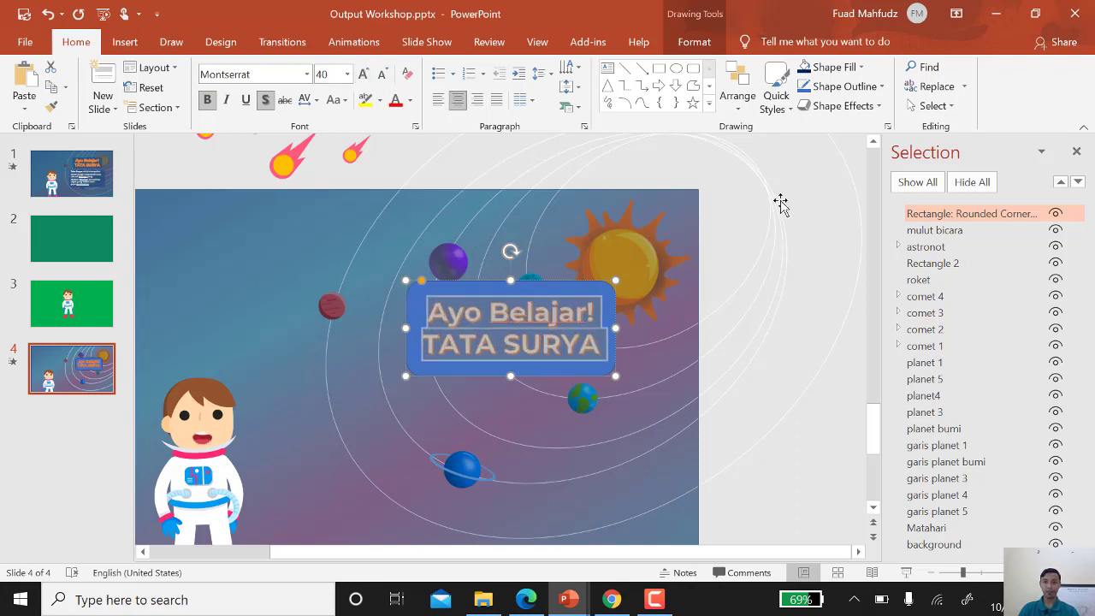
pyautogui.click(826, 220)
# - Apply the white WordArt text style to the title
pyautogui.click(542, 347)
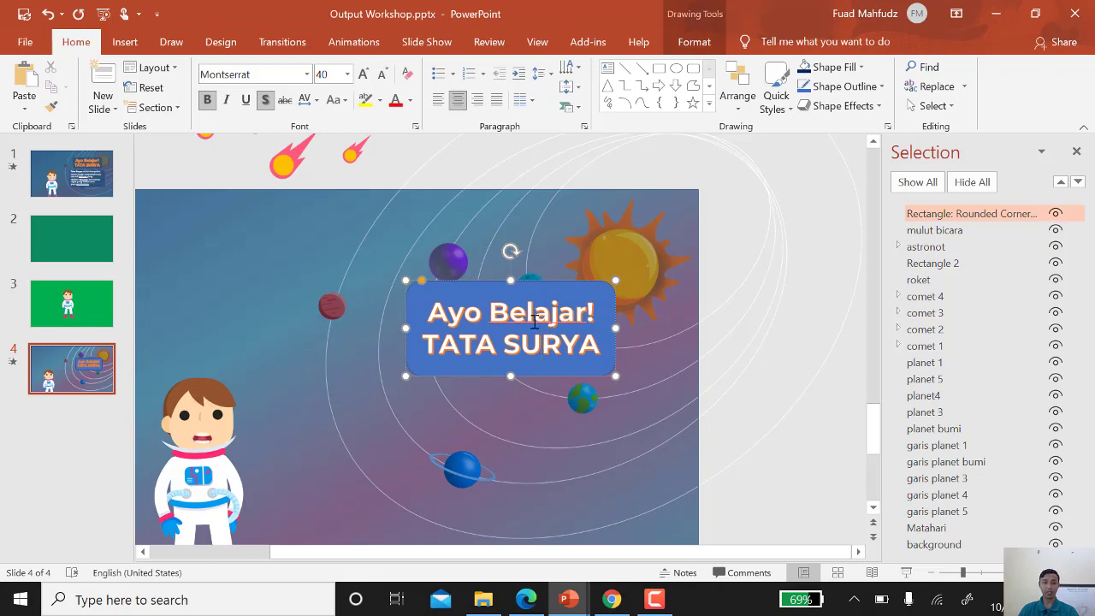
pyautogui.tripleClick(559, 350)
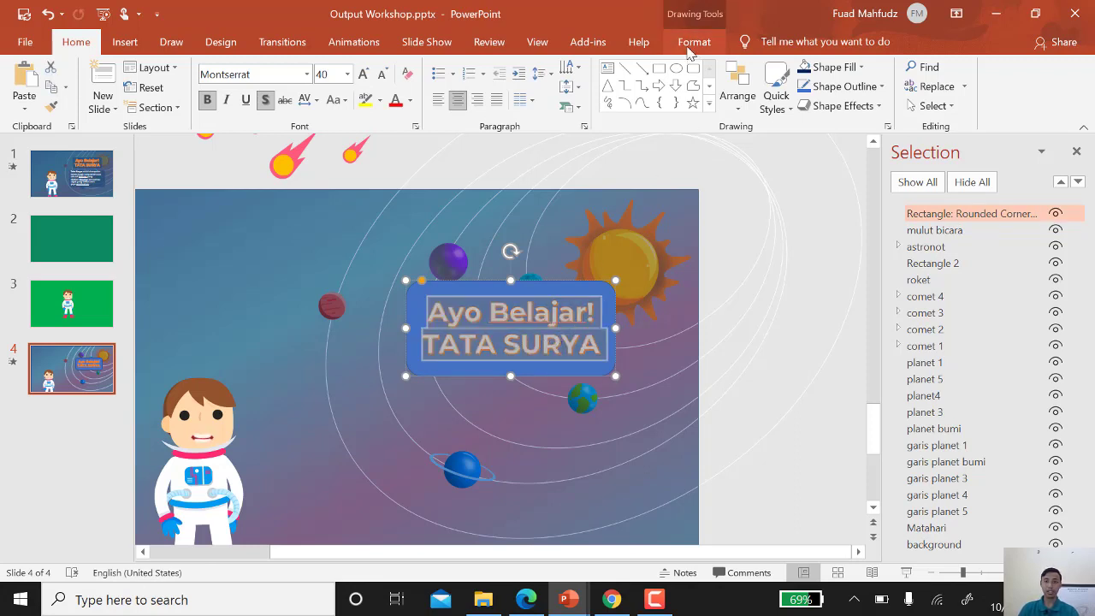
pyautogui.click(694, 41)
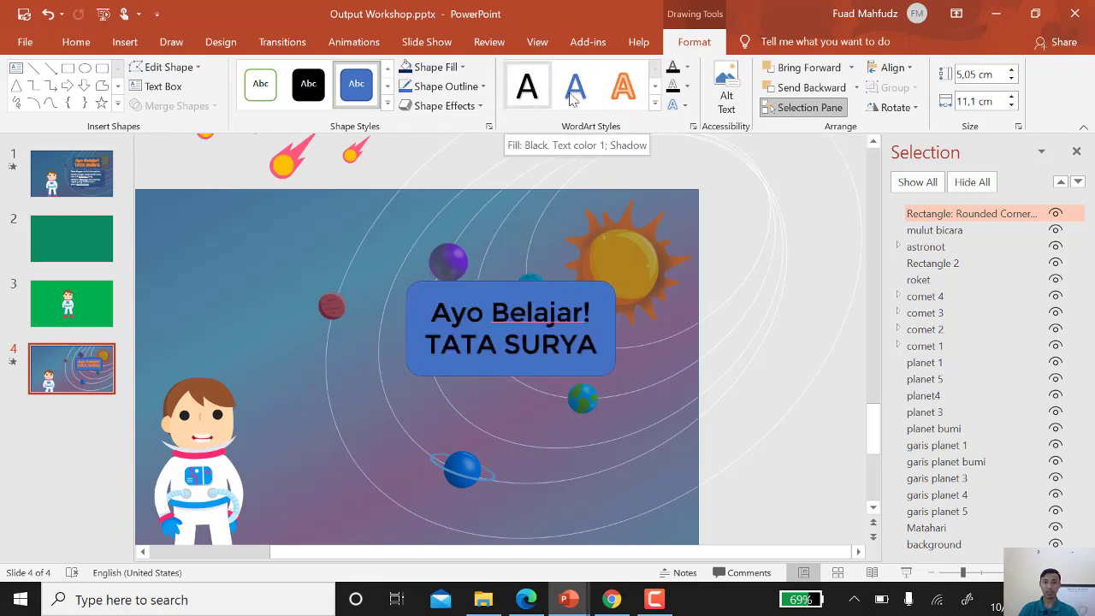
pyautogui.click(655, 86)
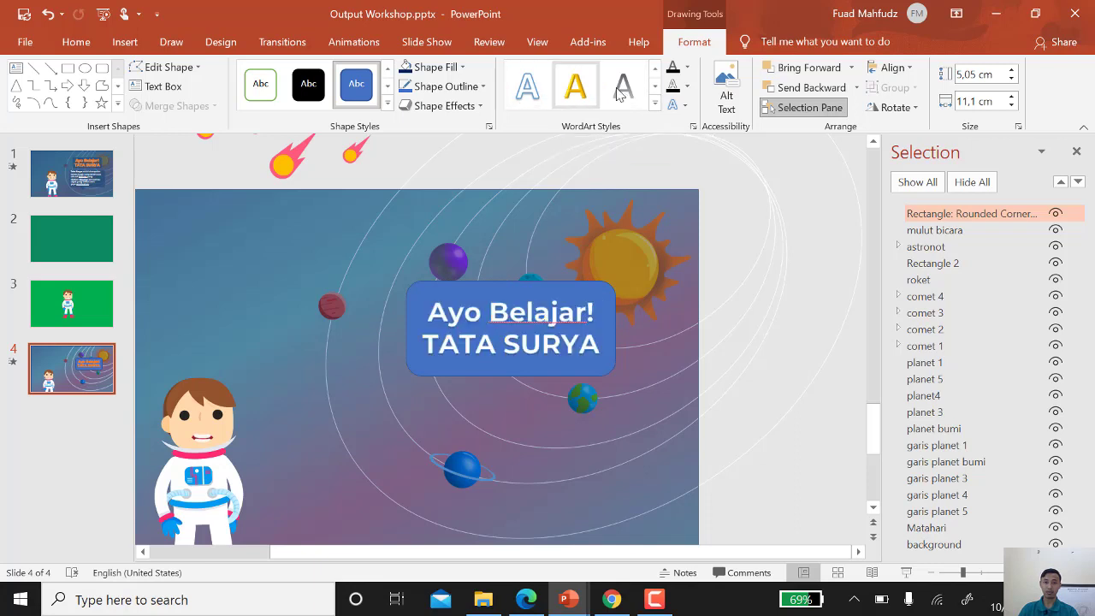
pyautogui.click(528, 94)
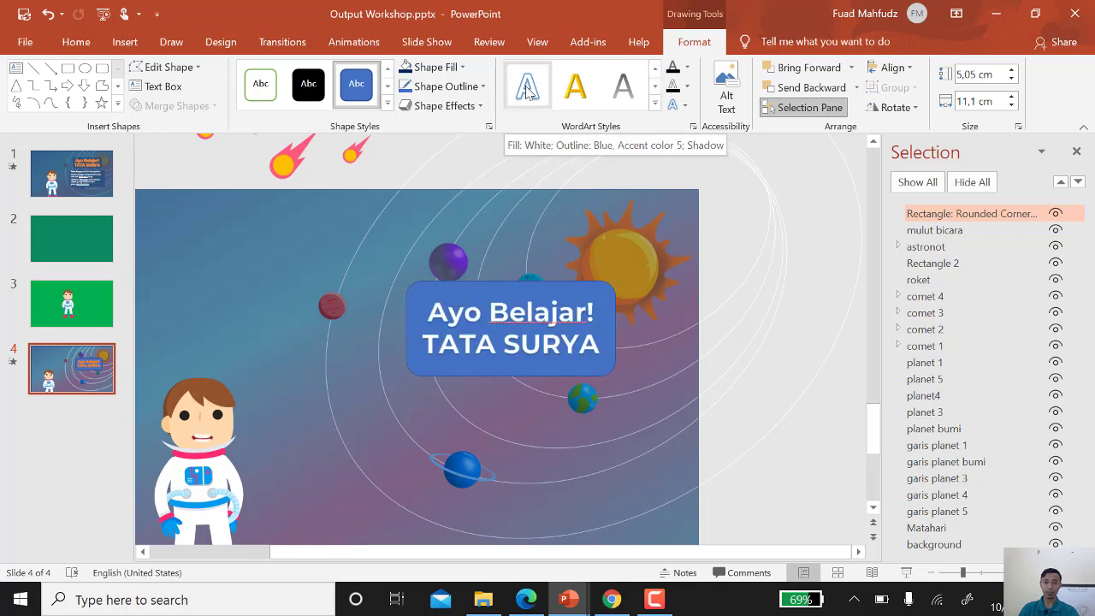
pyautogui.click(221, 170)
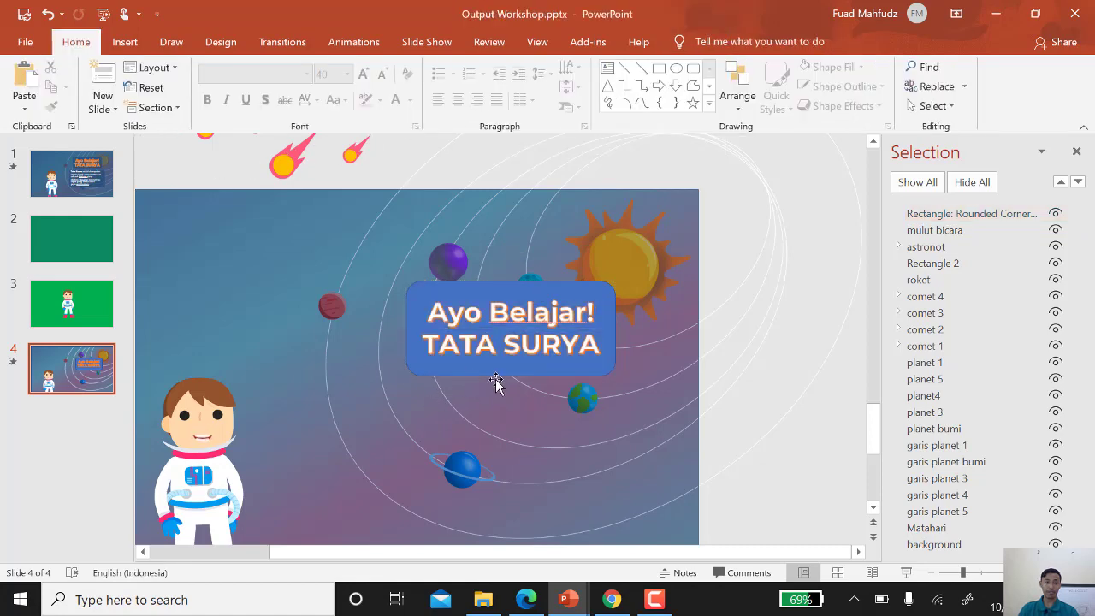
# - Give the title's rounded box a dark navy fill with no outline
pyautogui.doubleClick(449, 373)
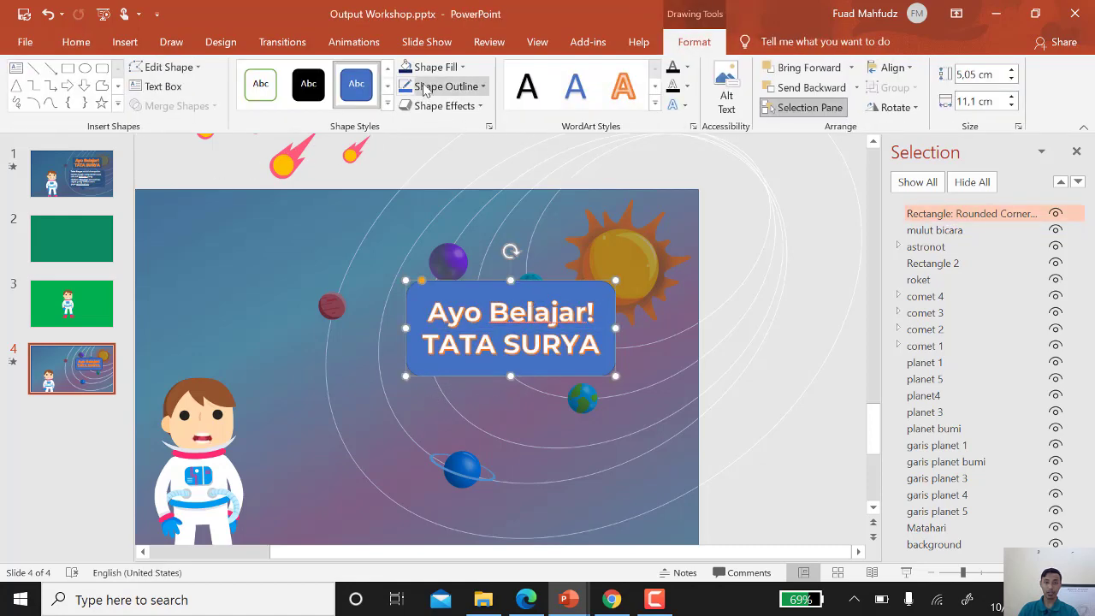
pyautogui.click(407, 67)
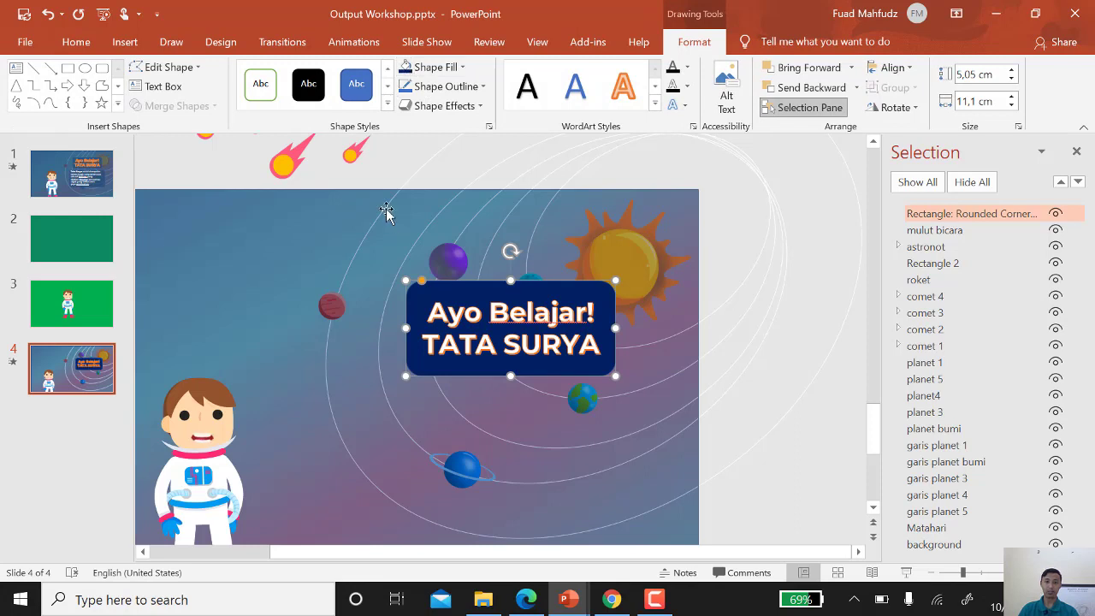
pyautogui.click(449, 87)
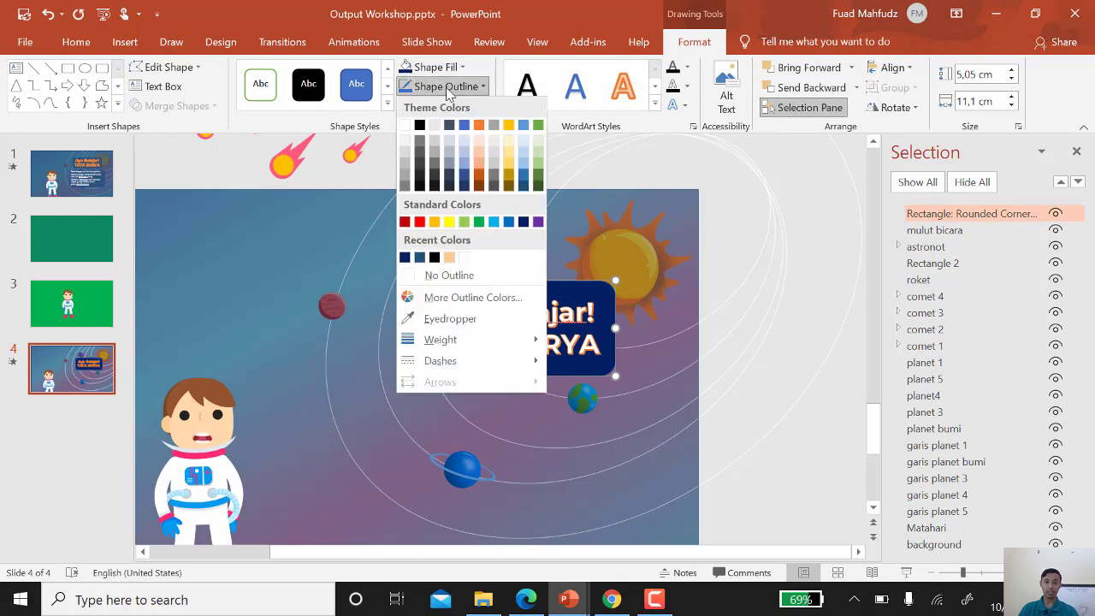
pyautogui.click(458, 277)
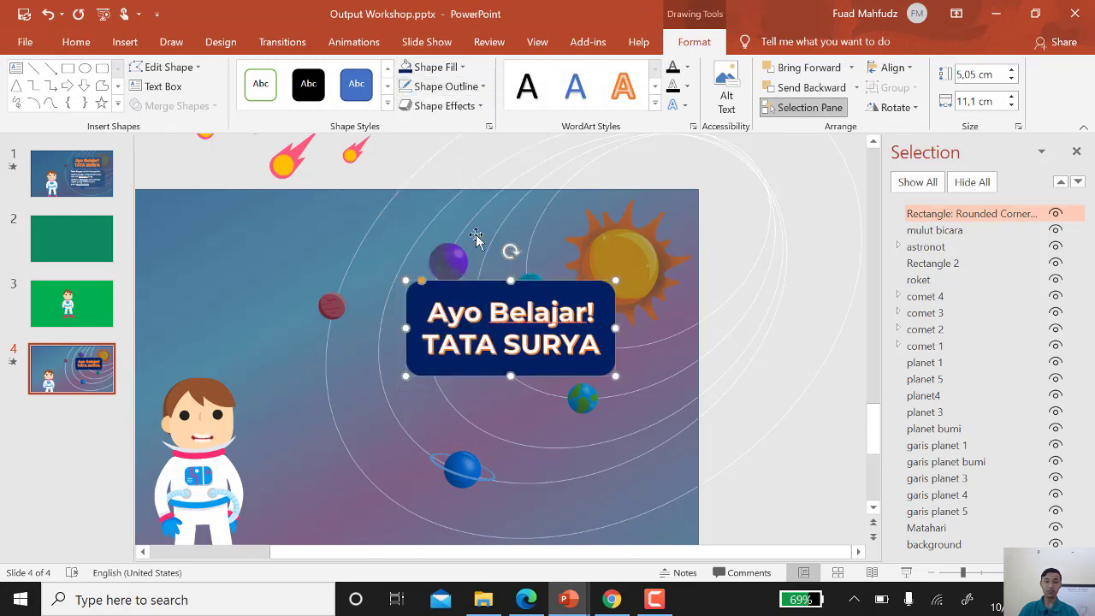
# - Set the title box's navy fill transparency to 70%
pyautogui.click(461, 67)
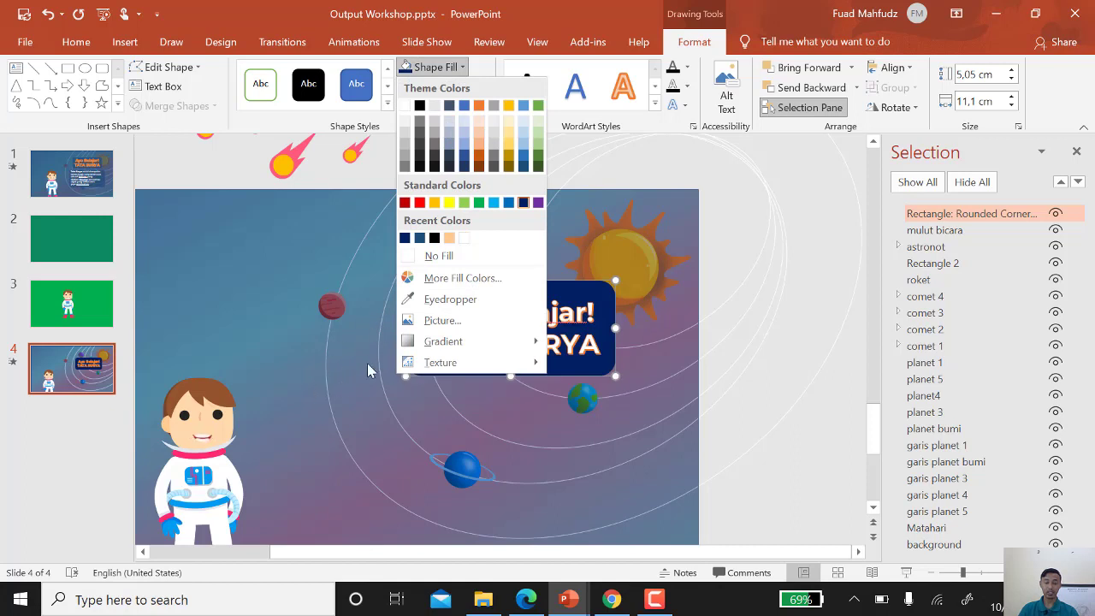
pyautogui.click(482, 279)
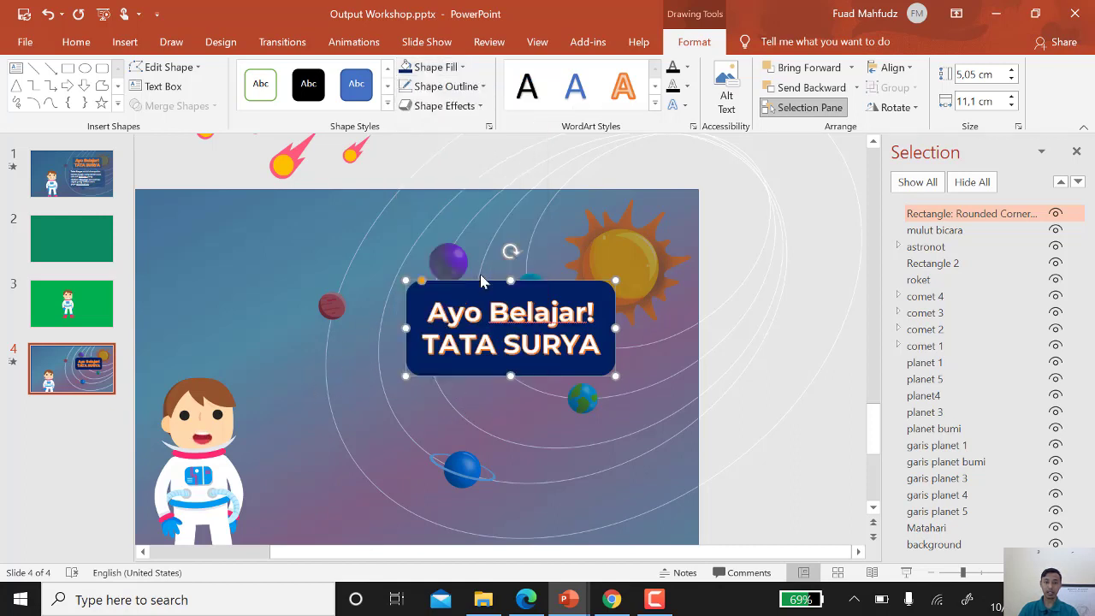
pyautogui.click(675, 400)
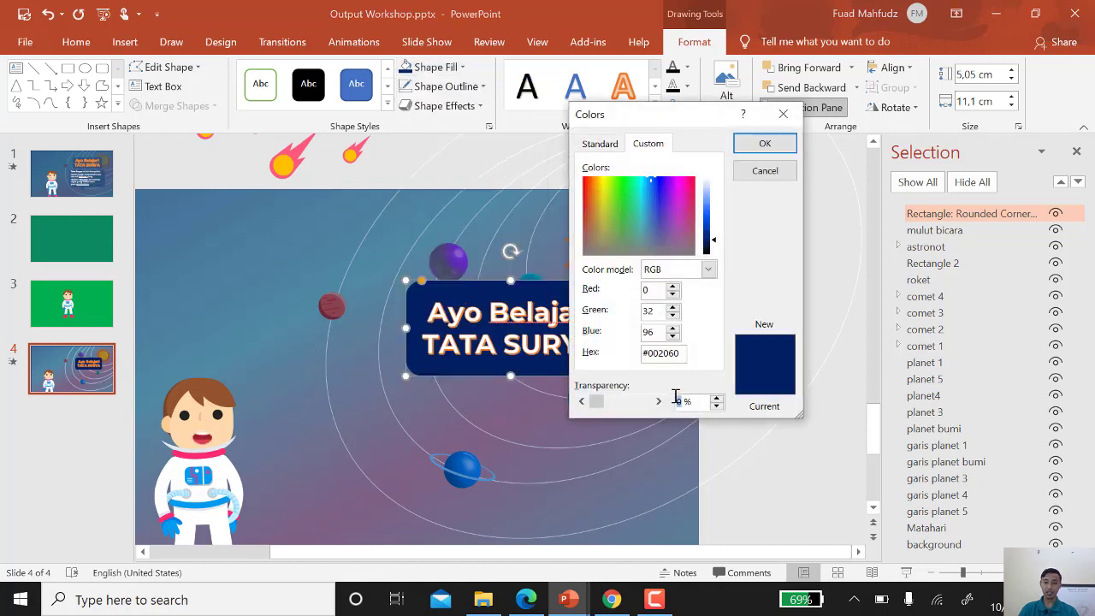
pyautogui.write('70')
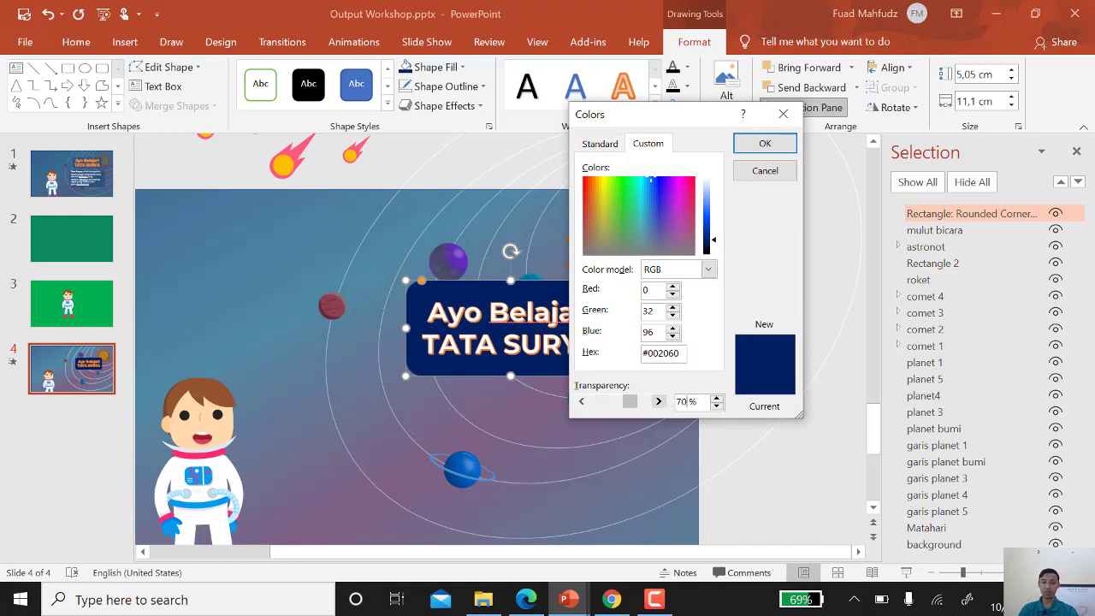
pyautogui.click(759, 142)
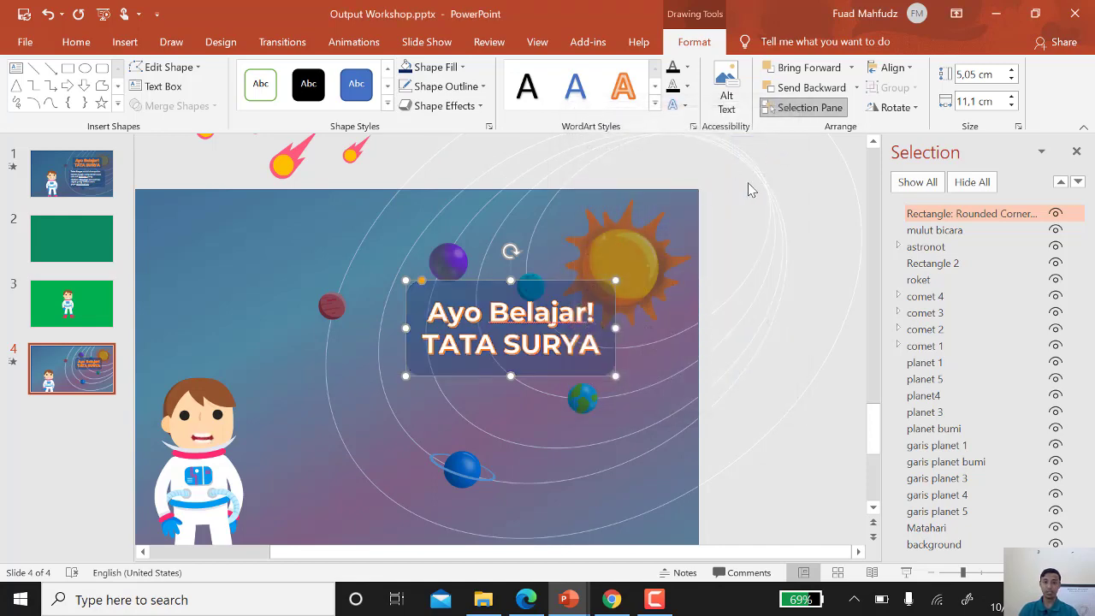
pyautogui.click(801, 197)
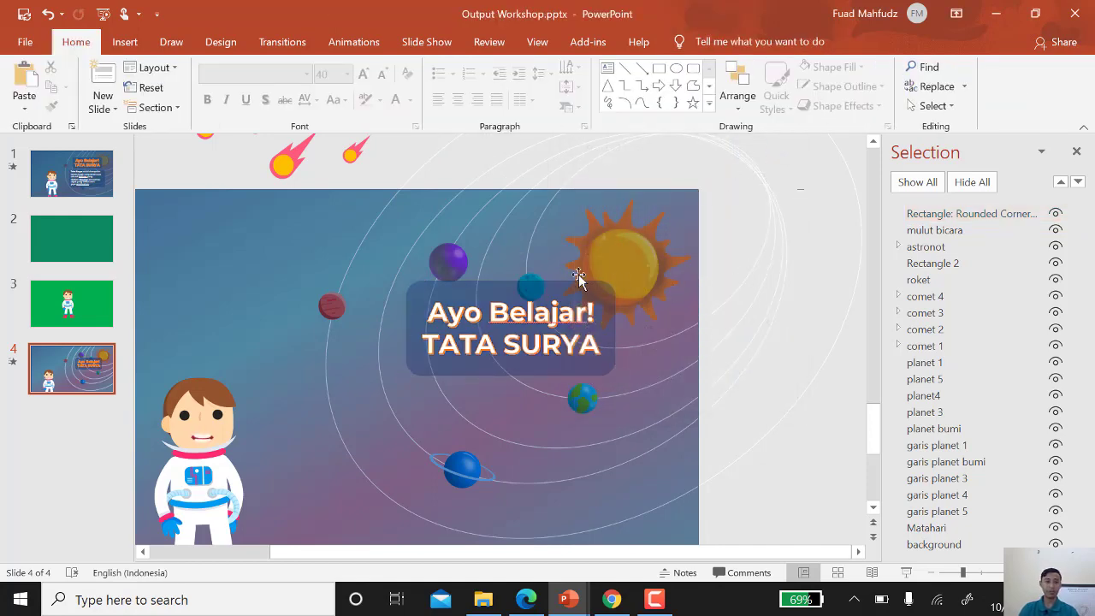
# - Compare with slide 1, then readjust the title box's fill transparency
pyautogui.click(90, 188)
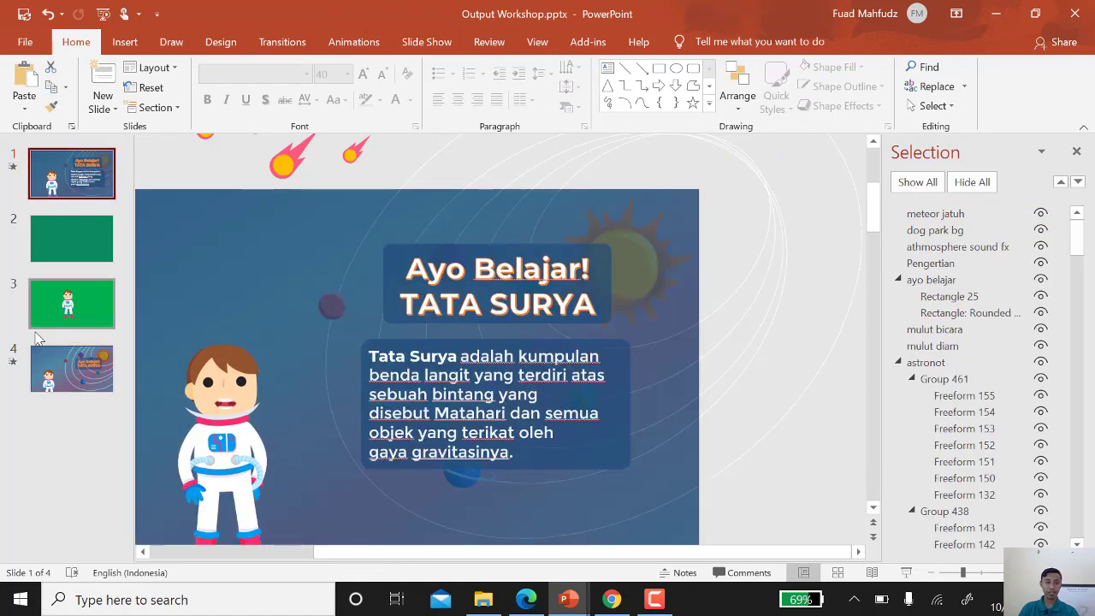
pyautogui.click(68, 367)
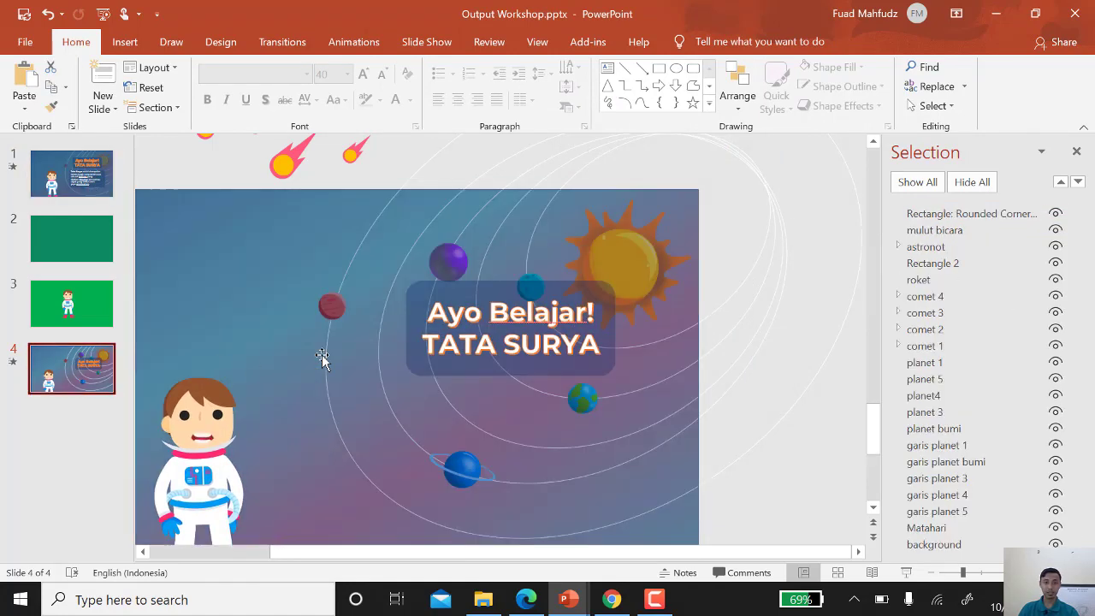
pyautogui.click(449, 379)
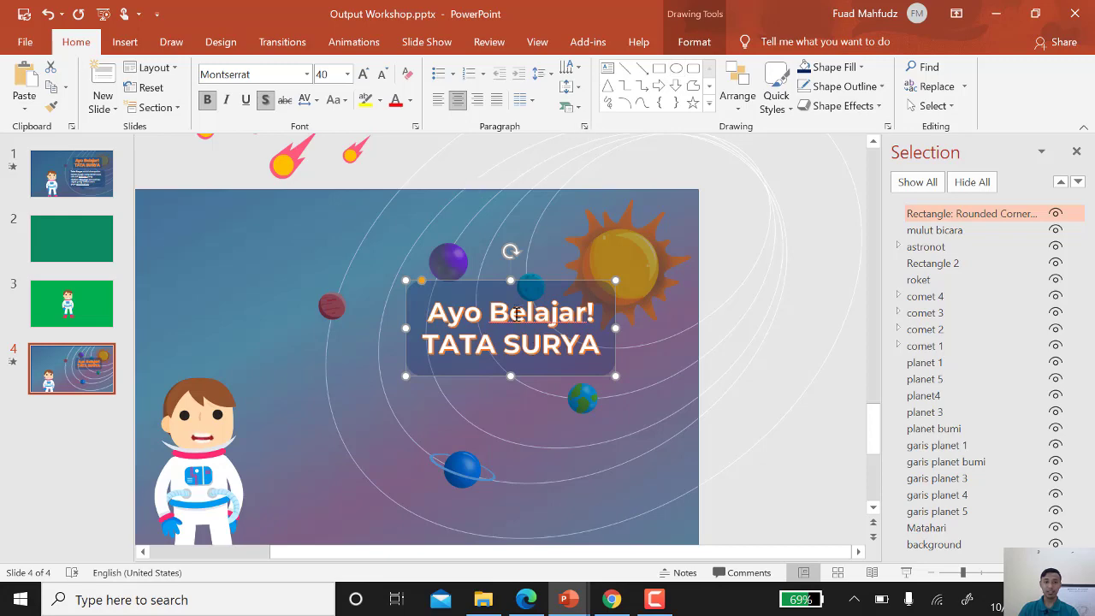
pyautogui.click(695, 42)
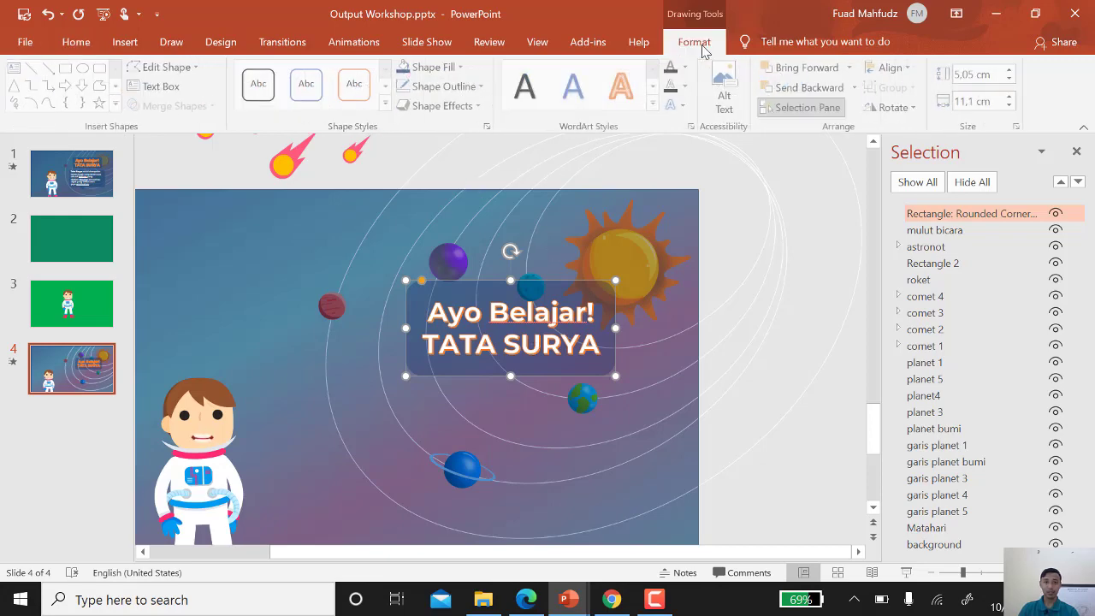
pyautogui.click(445, 69)
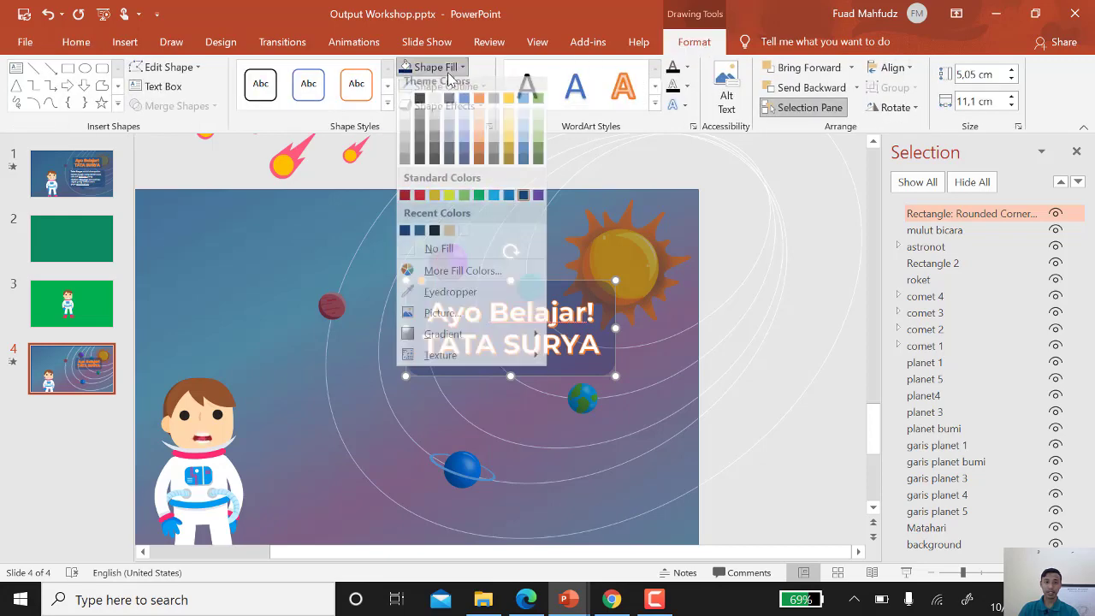
pyautogui.click(463, 270)
pyautogui.click(679, 403)
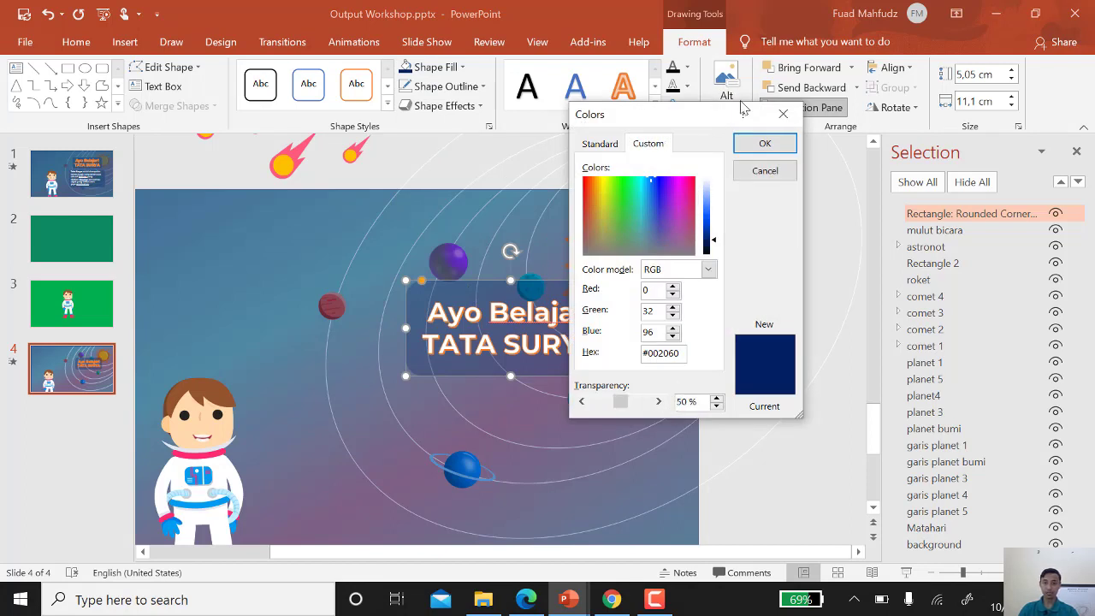
pyautogui.click(765, 143)
# - Change the title's rounded navy #002060 box fill from 70% to 50% transparency
pyautogui.click(226, 261)
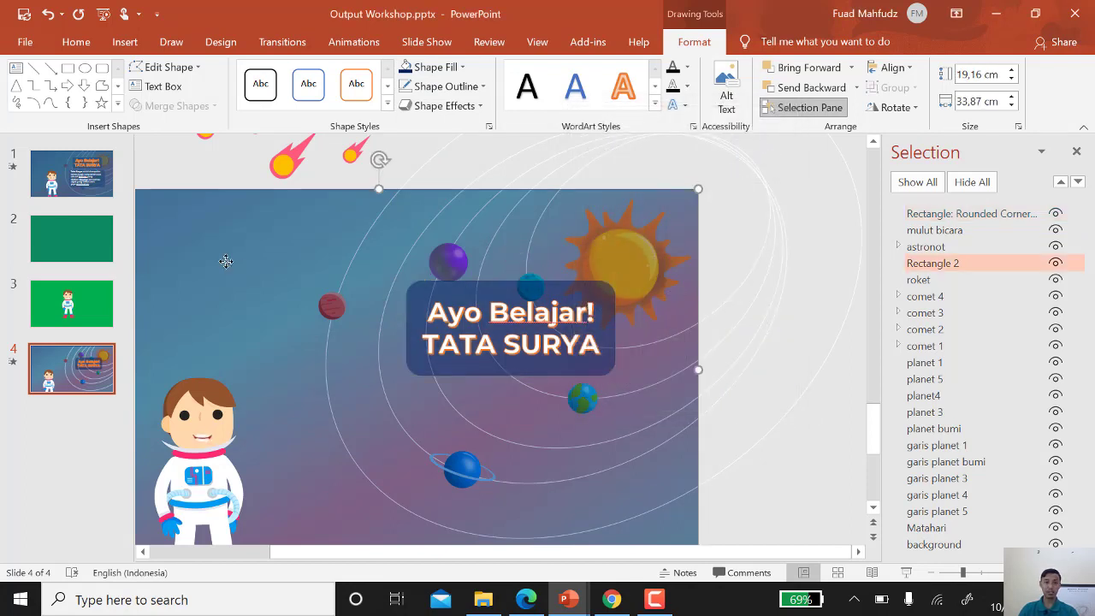
pyautogui.rightClick(226, 261)
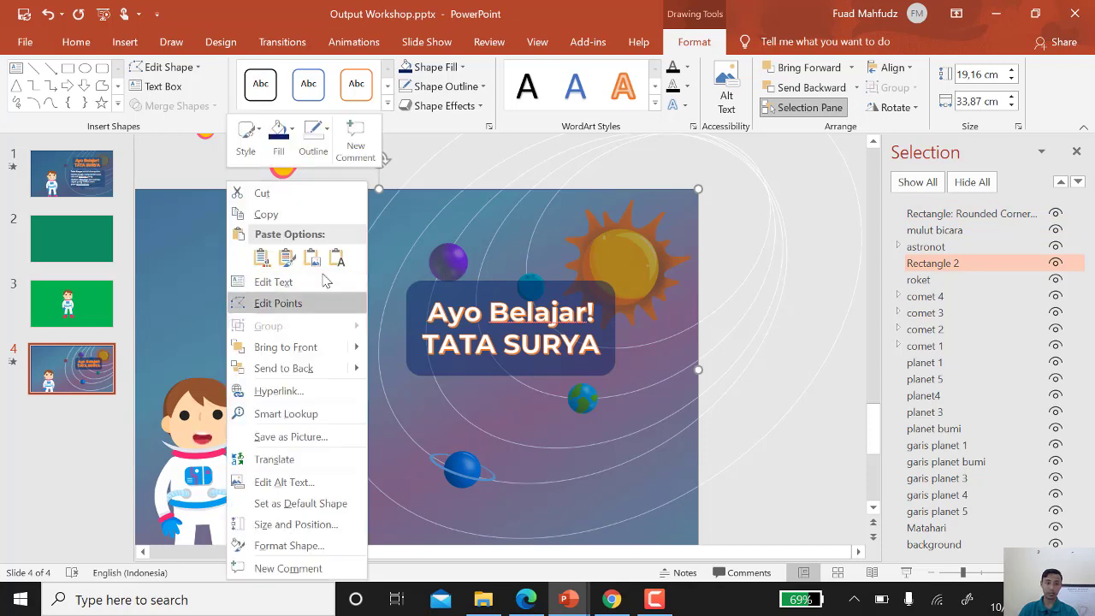
pyautogui.press('Escape')
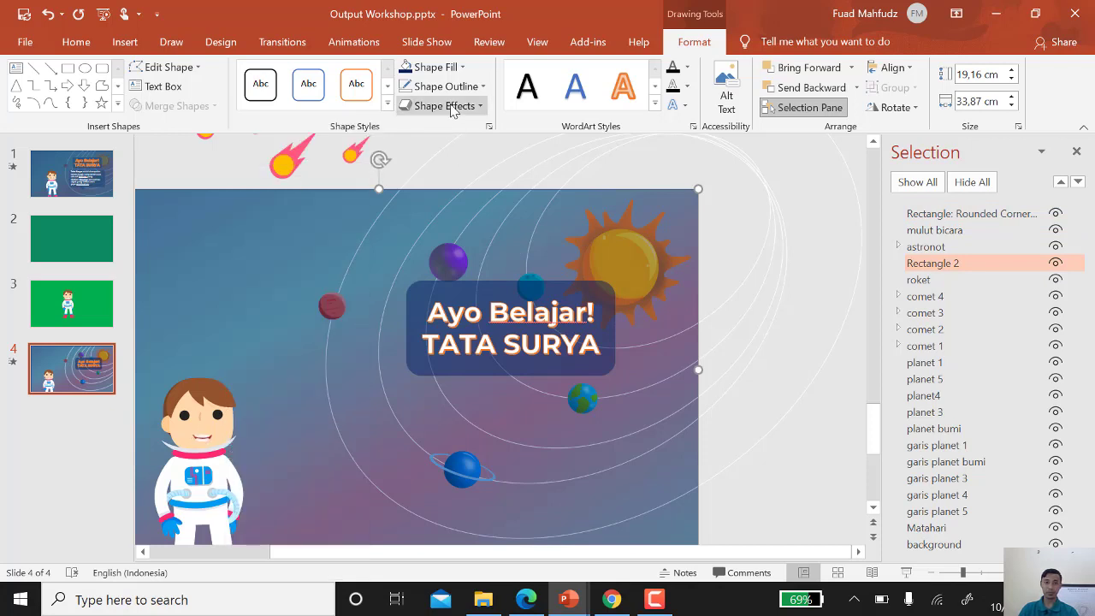
pyautogui.click(432, 67)
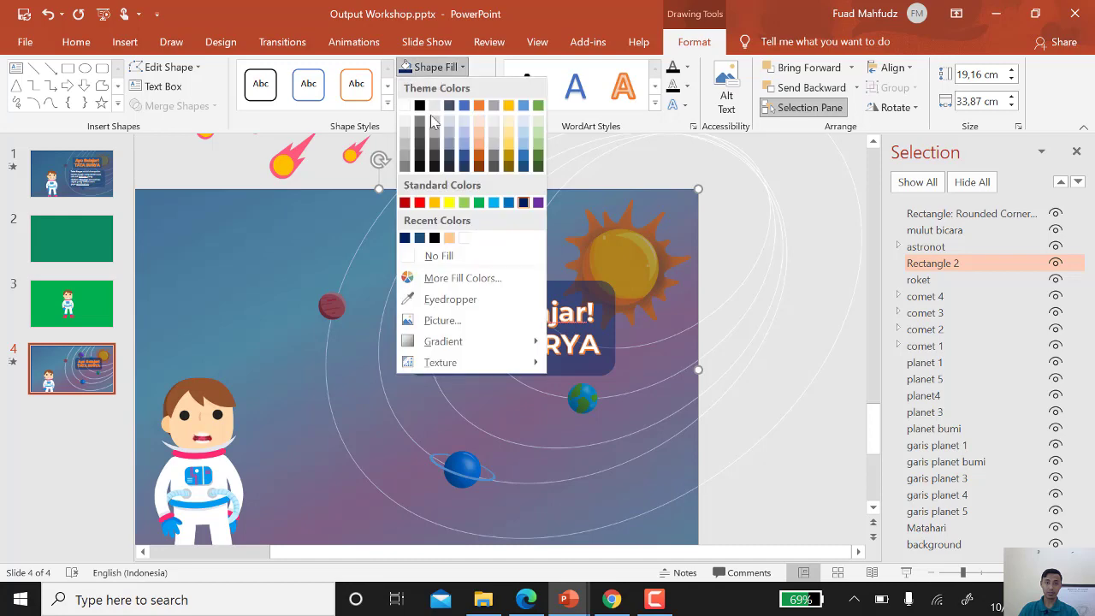
pyautogui.click(462, 278)
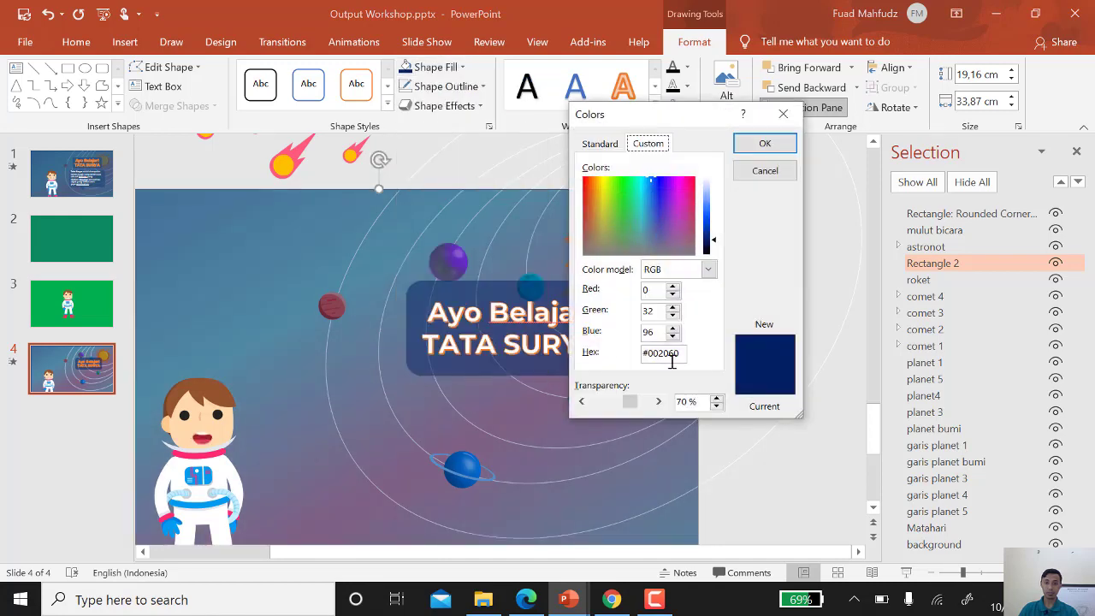
pyautogui.doubleClick(684, 400)
pyautogui.write('50')
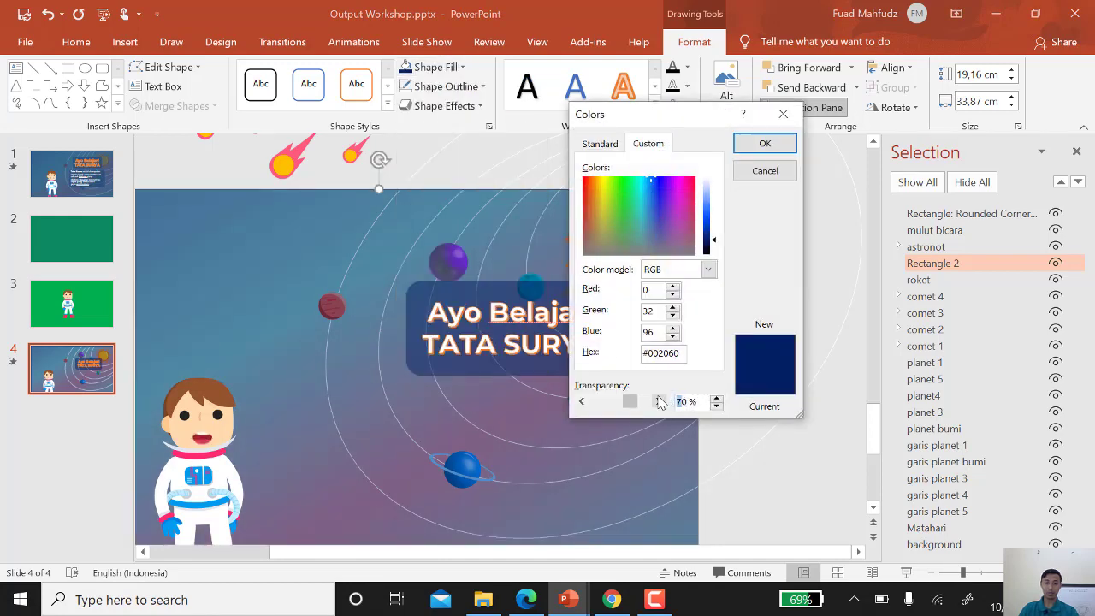
pyautogui.click(750, 146)
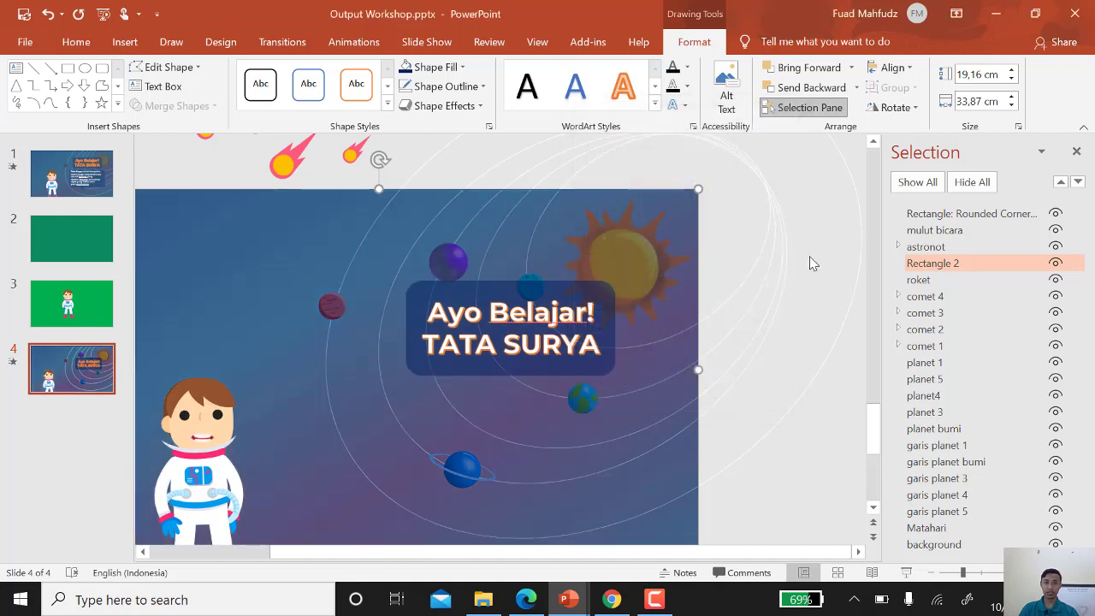
pyautogui.click(826, 229)
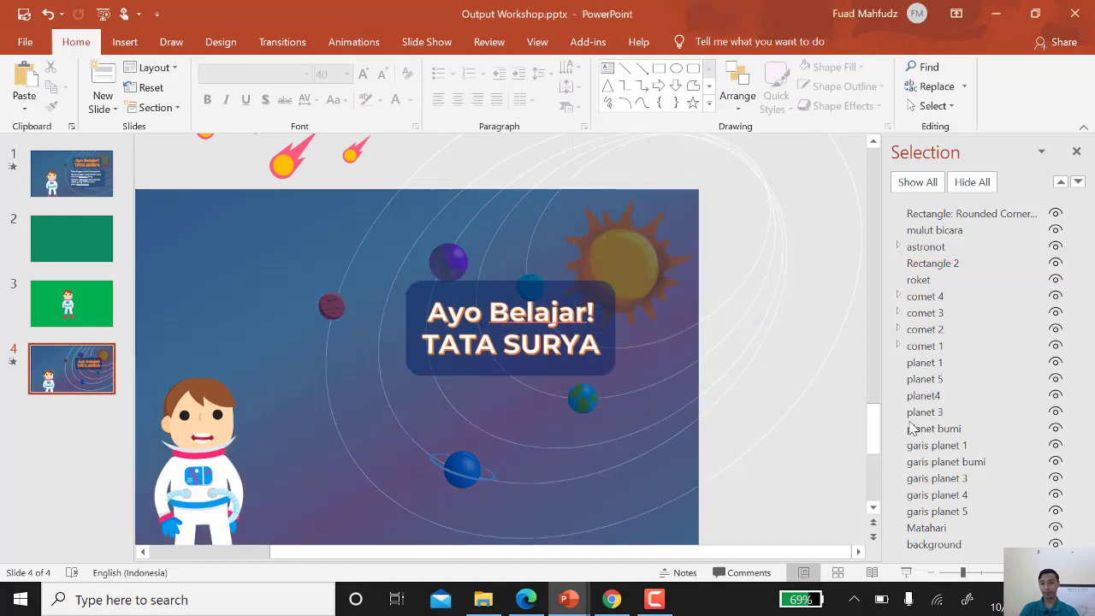
pyautogui.click(909, 573)
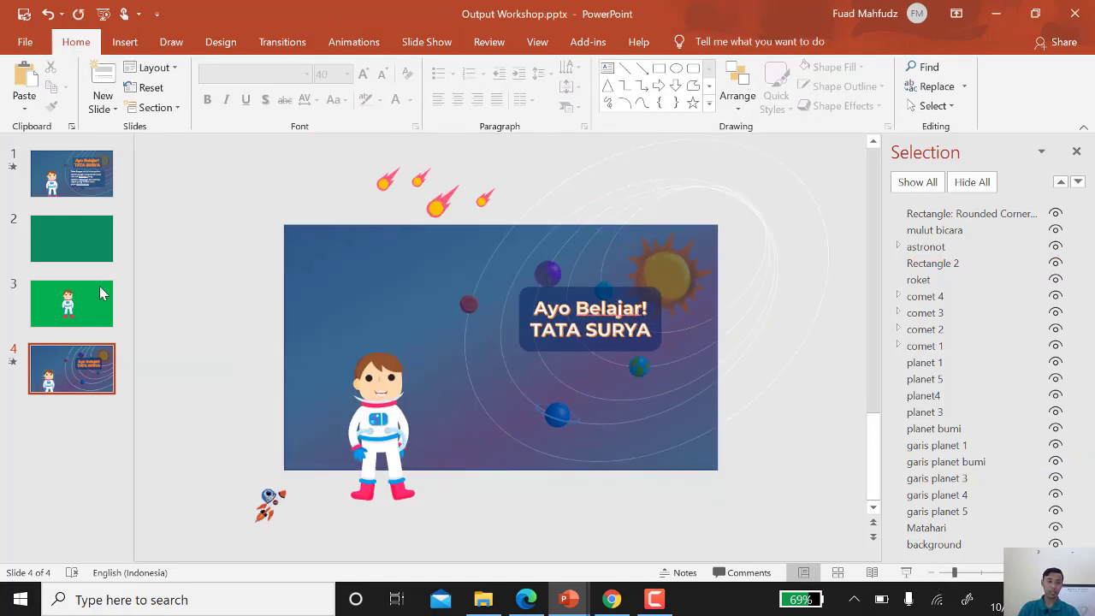
# - Draw a rounded rectangle below the title on slide 4
pyautogui.press('Home')
pyautogui.click(538, 366)
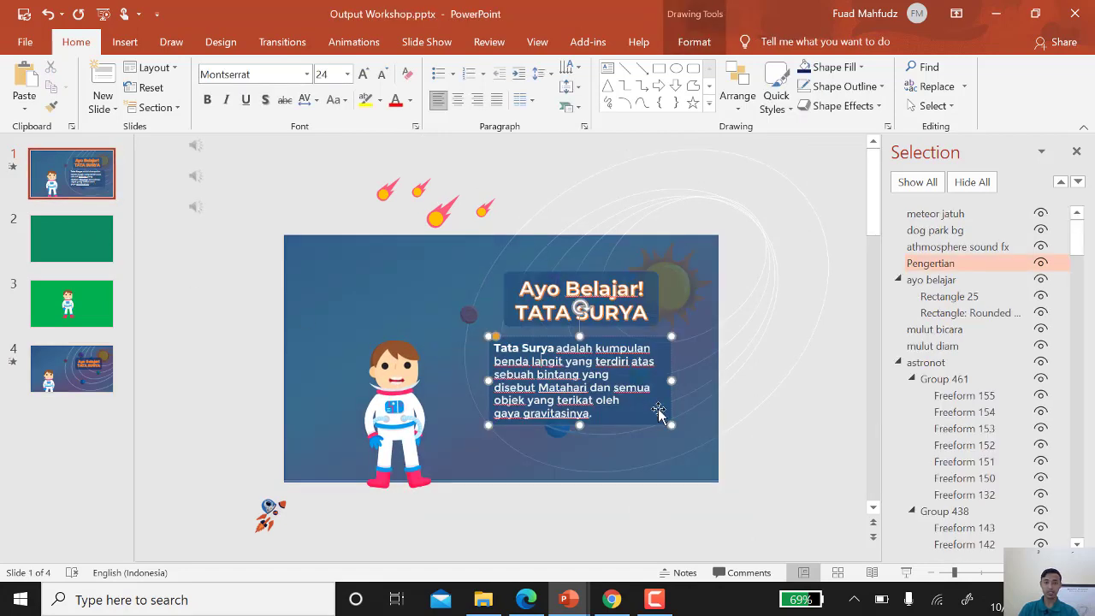
pyautogui.click(104, 363)
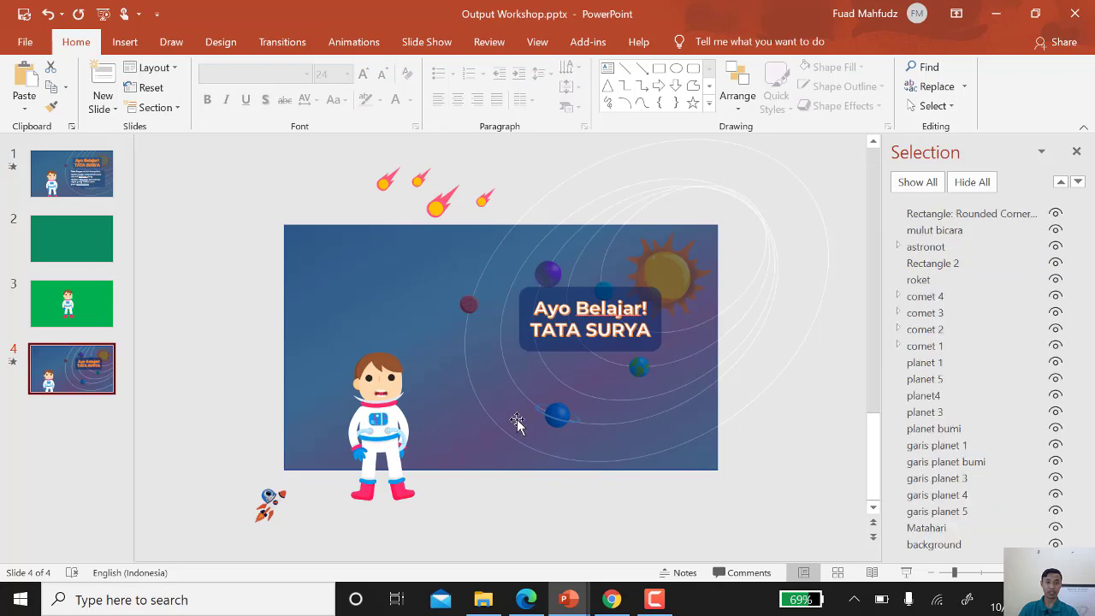
pyautogui.click(128, 43)
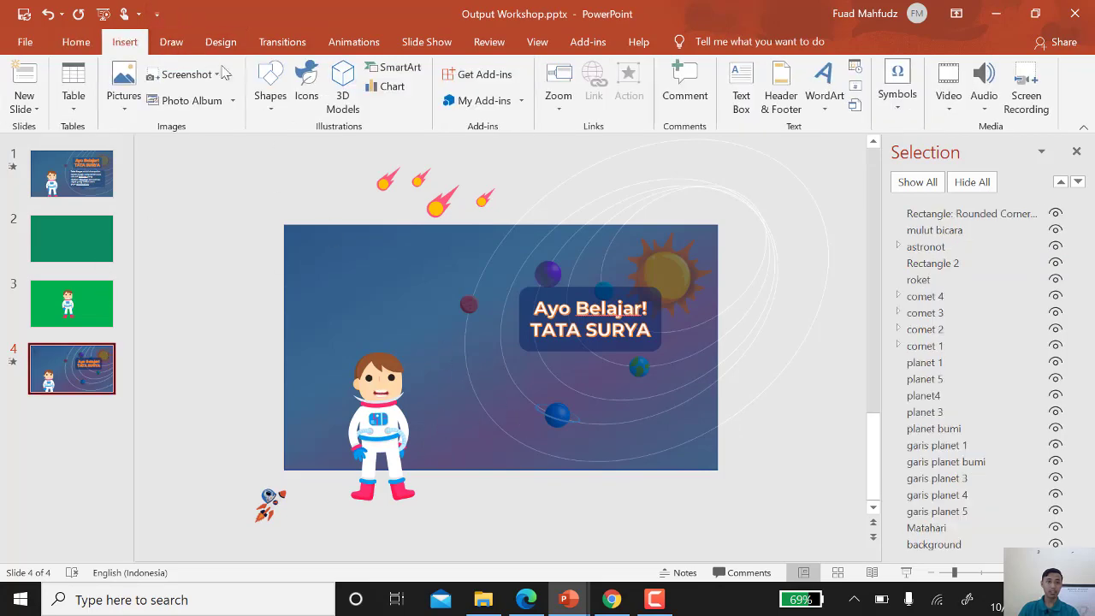
pyautogui.click(266, 83)
pyautogui.click(341, 150)
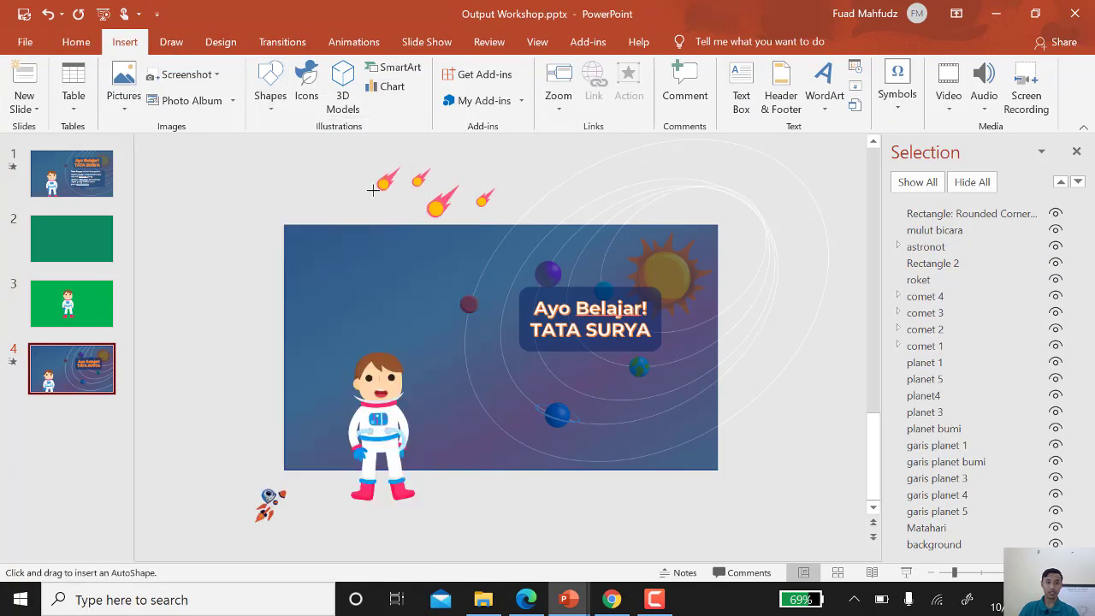
pyautogui.moveTo(501, 364); pyautogui.dragTo(675, 447)
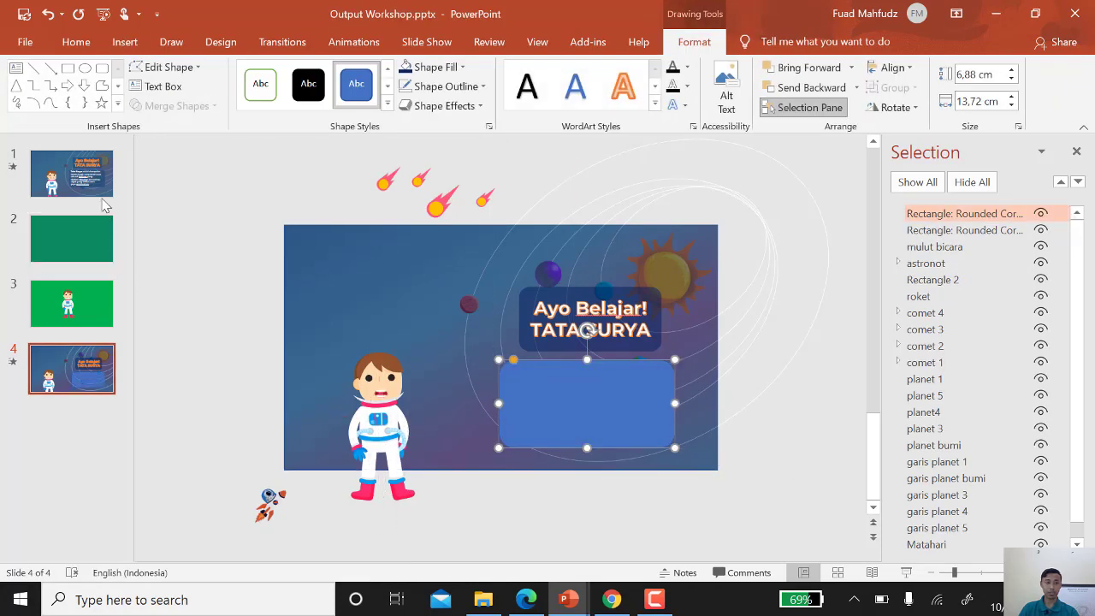
# - Copy the Tata Surya explanation text from slide 1 and paste it into the new box
pyautogui.click(71, 173)
pyautogui.click(545, 375)
pyautogui.hotkey('ctrl', 'a')
pyautogui.hotkey('ctrl', 'c')
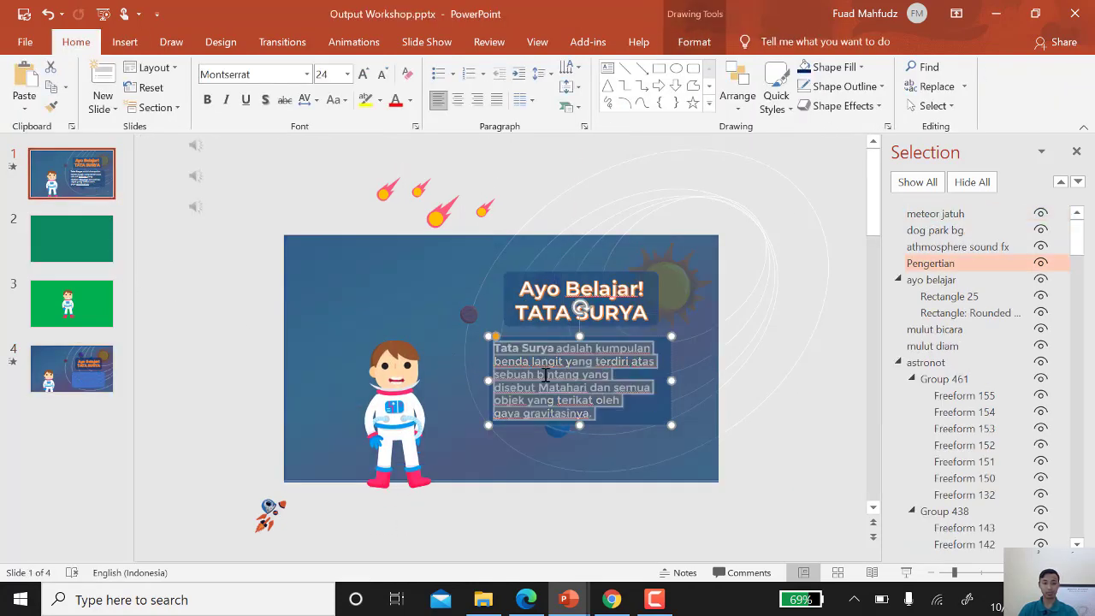
pyautogui.click(75, 377)
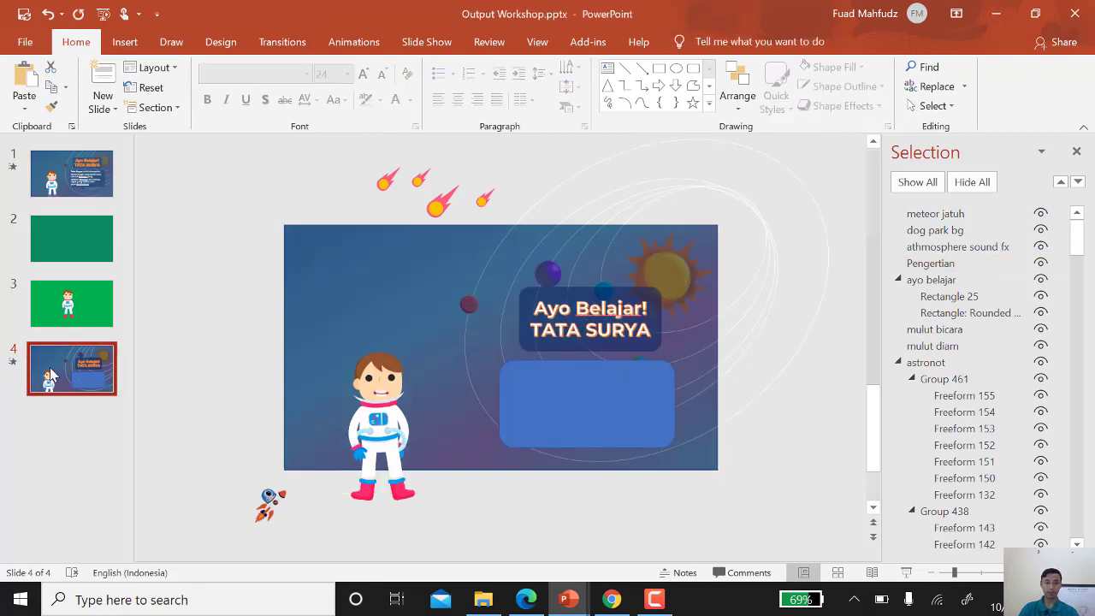
pyautogui.rightClick(583, 405)
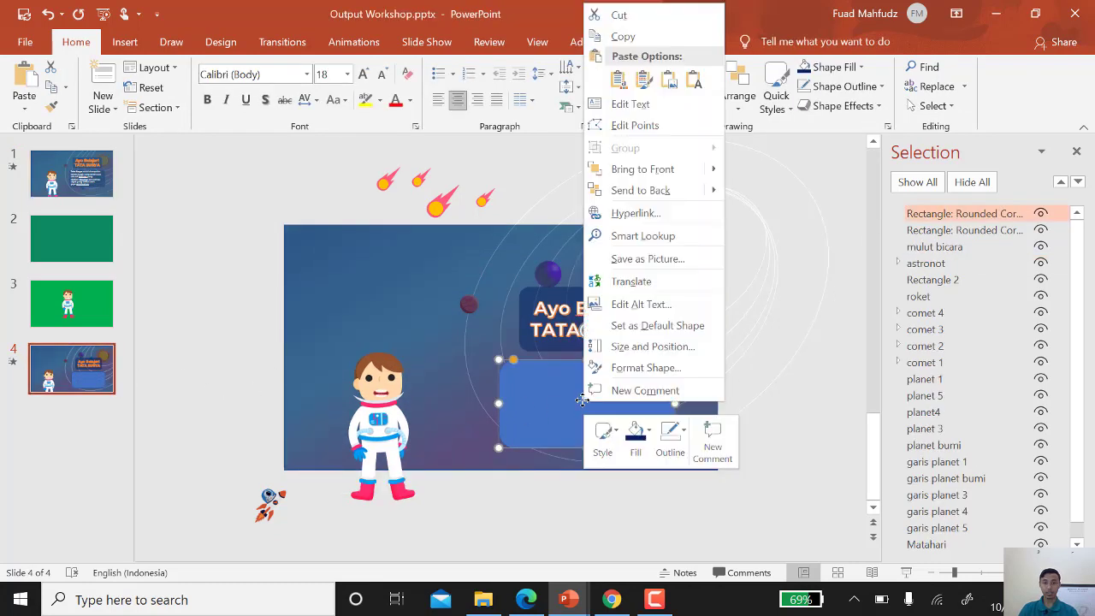
pyautogui.click(614, 105)
pyautogui.hotkey('ctrl', 'v')
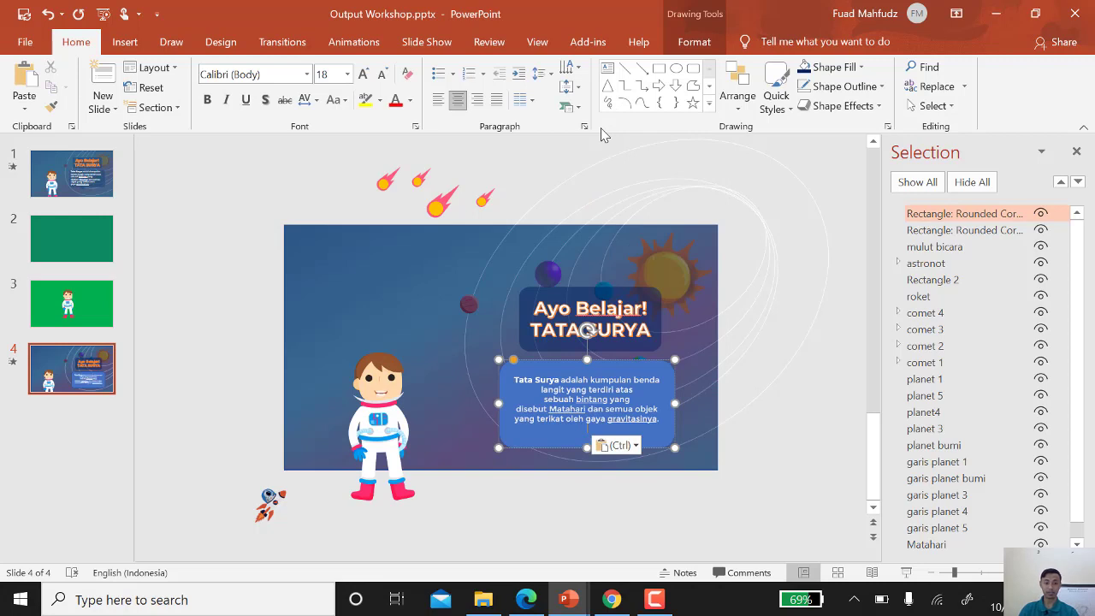
# - Make the box text 20 pt and left-aligned, then shorten the box to fit
pyautogui.hotkey('ctrl', 'a')
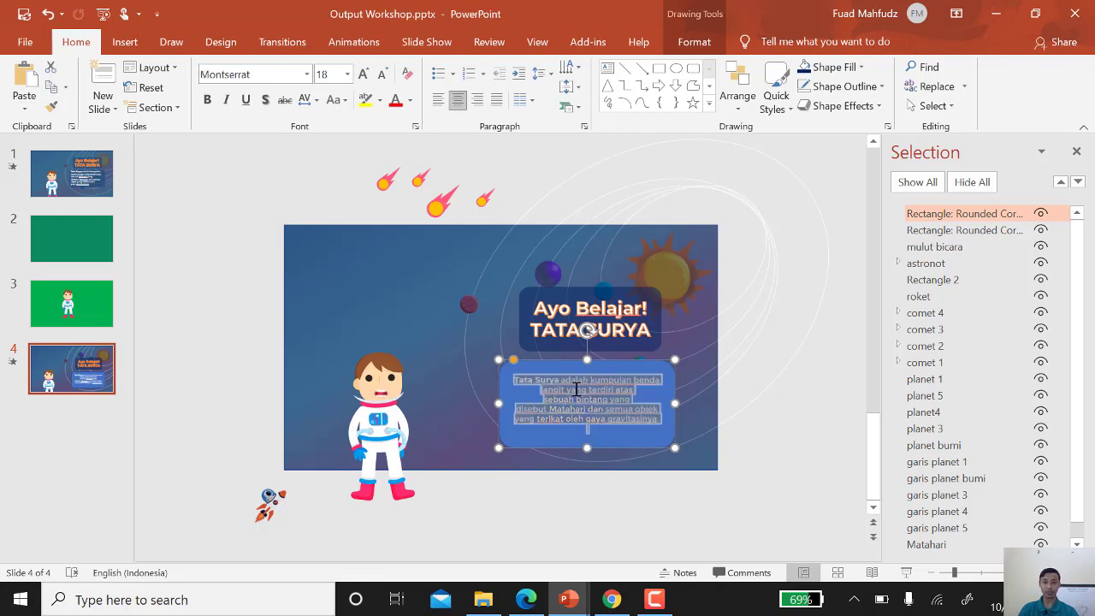
pyautogui.click(363, 75)
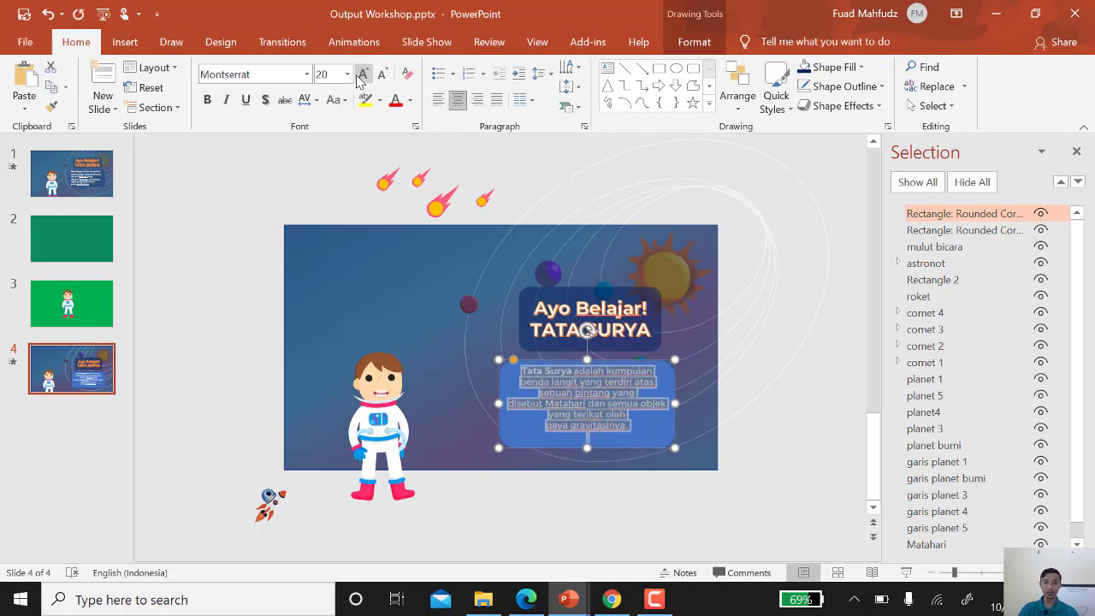
pyautogui.click(438, 100)
pyautogui.moveTo(586, 447)
pyautogui.mouseDown()
pyautogui.moveTo(584, 424)
pyautogui.moveTo(584, 437)
pyautogui.mouseUp()
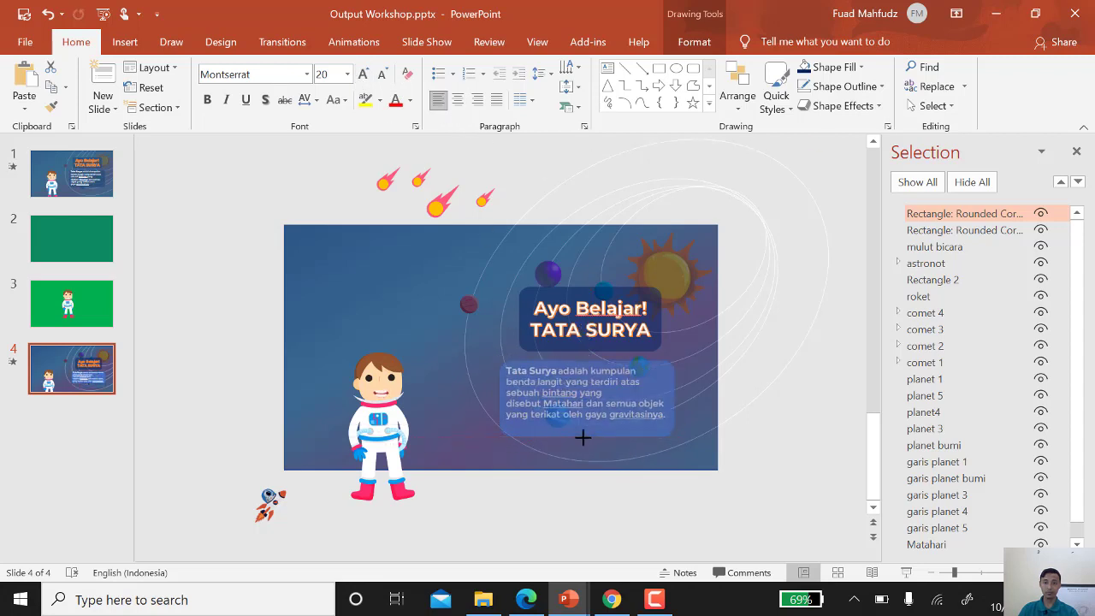
# - Apply a dark navy shape style to the explanation box
pyautogui.click(667, 384)
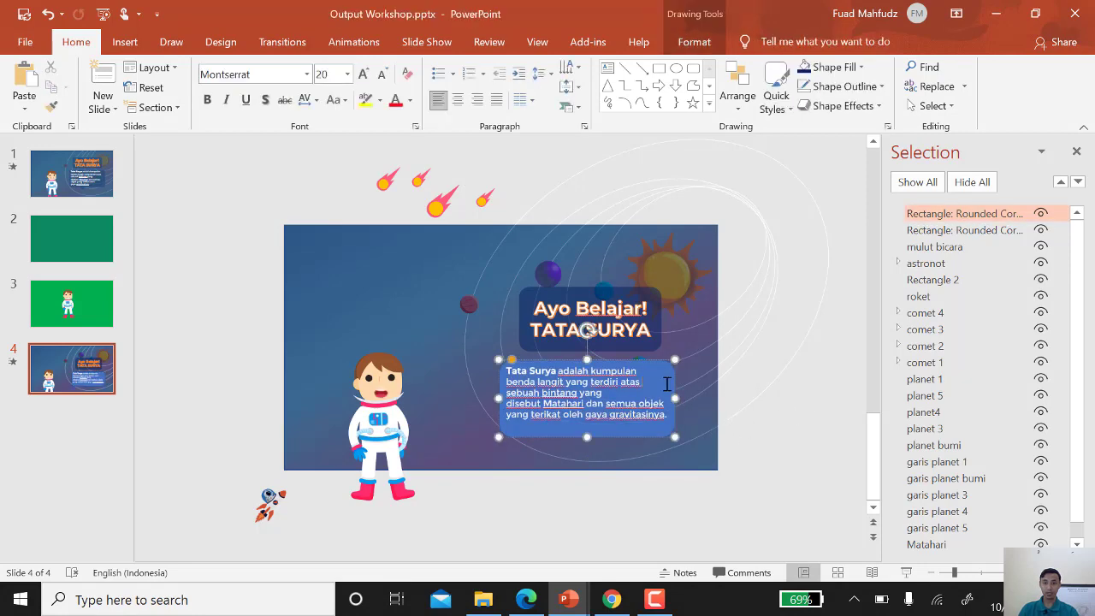
pyautogui.click(694, 42)
pyautogui.click(421, 67)
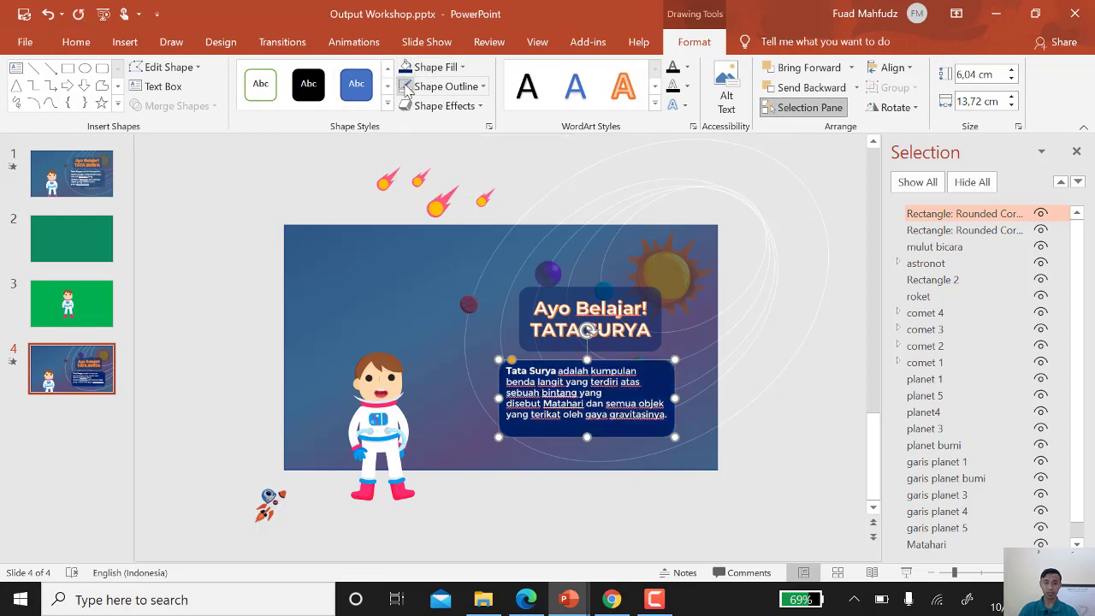
pyautogui.click(310, 179)
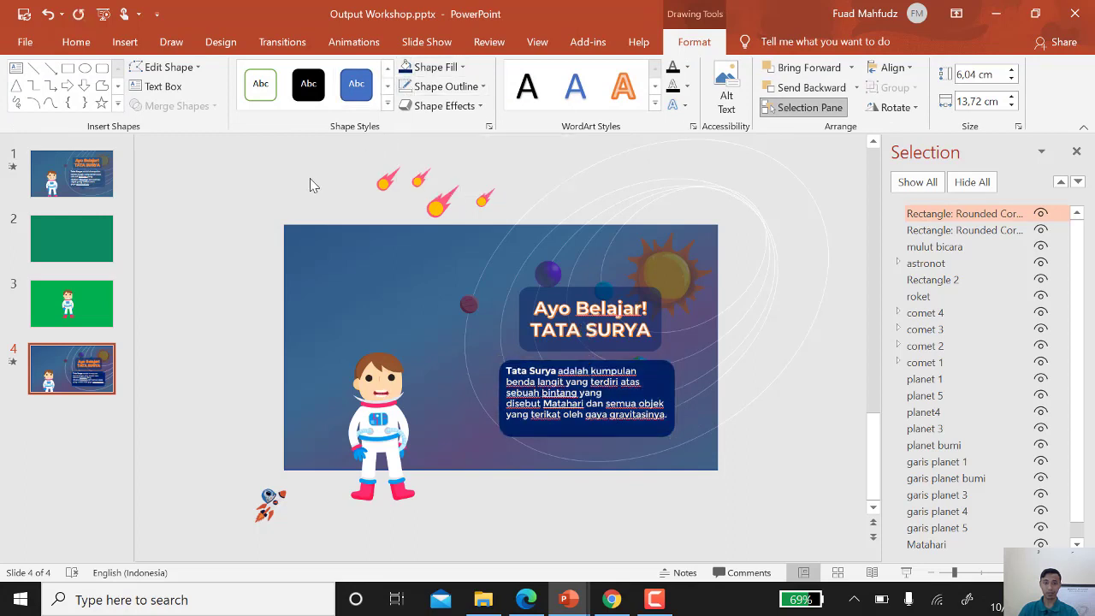
# - Fill the explanation box navy #002060 at 50% transparency, matching the title box
pyautogui.doubleClick(669, 366)
pyautogui.click(460, 67)
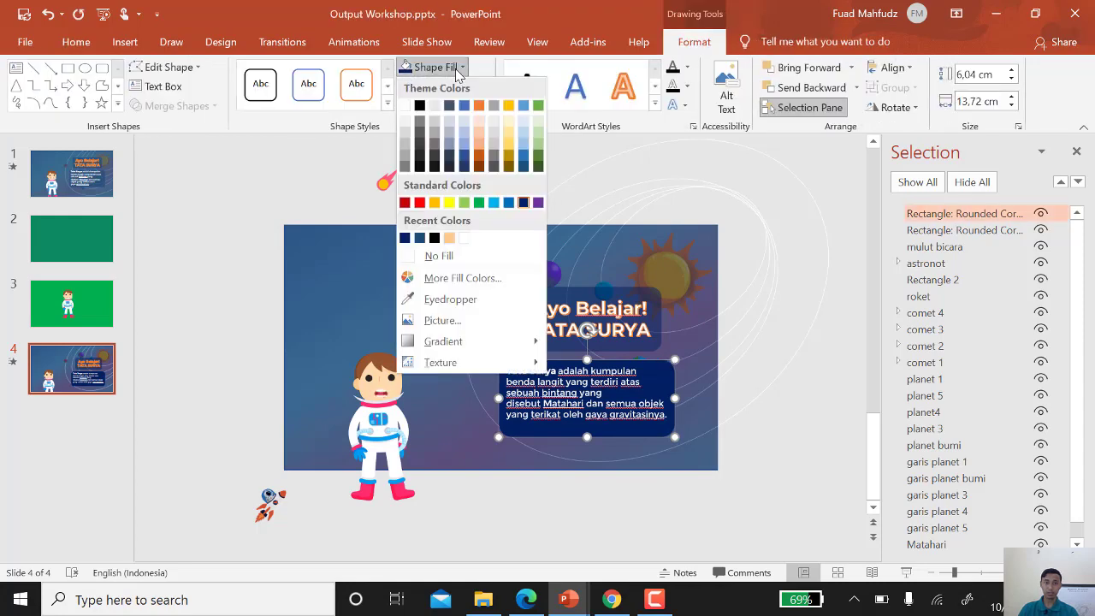
pyautogui.click(475, 279)
pyautogui.doubleClick(685, 401)
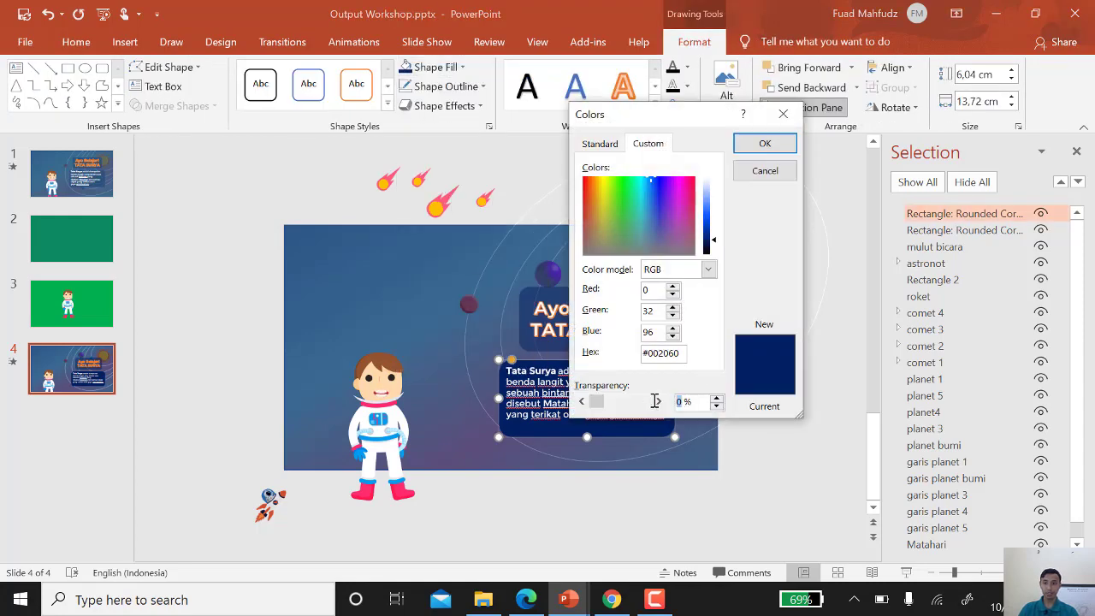
pyautogui.write('50')
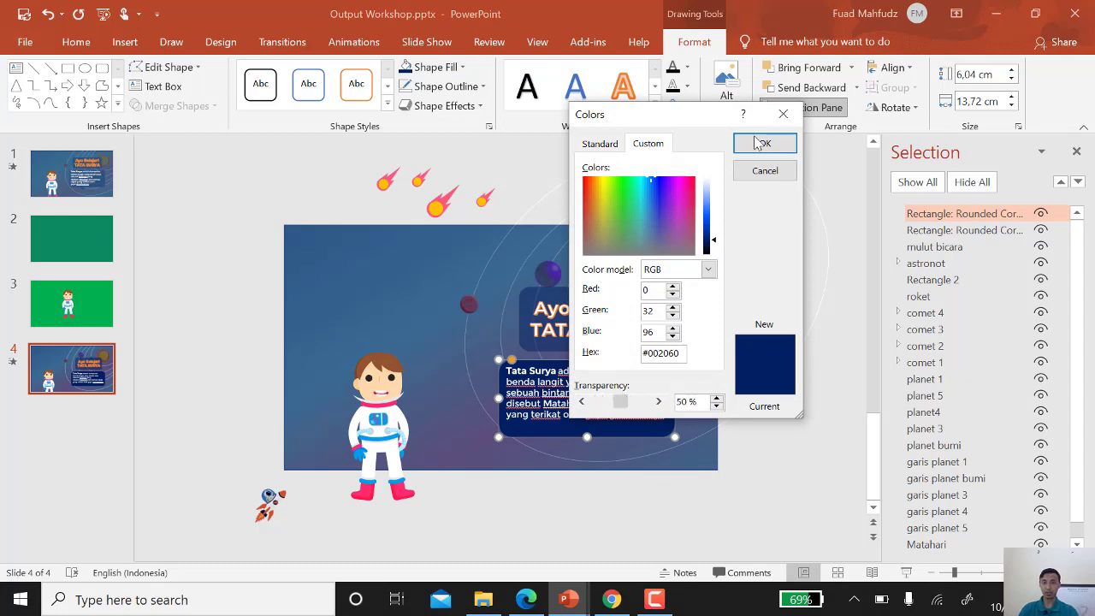
pyautogui.click(758, 143)
pyautogui.click(807, 223)
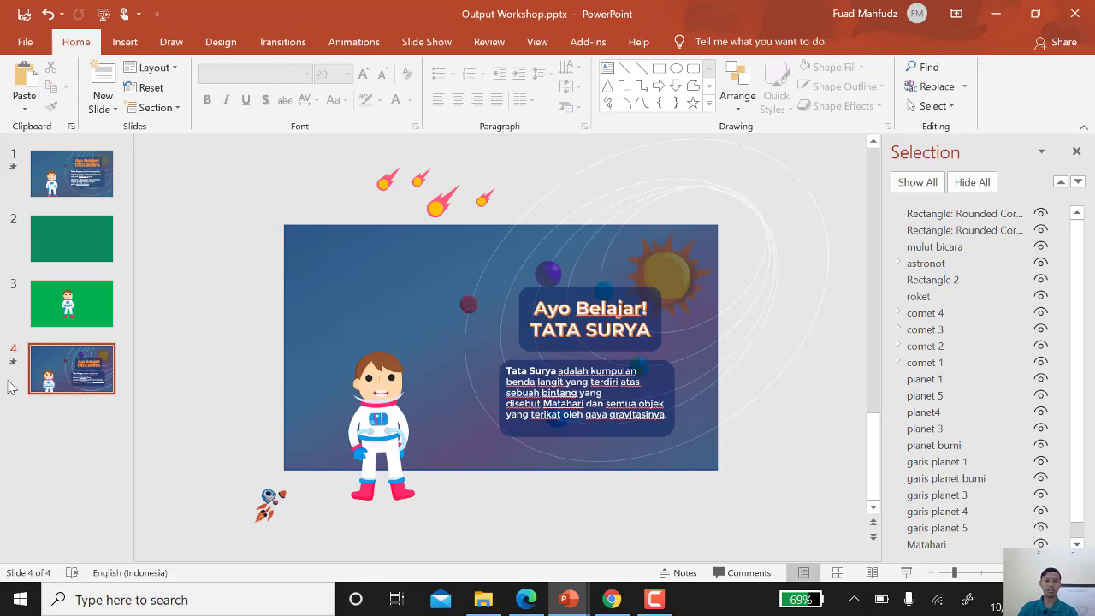
pyautogui.click(14, 363)
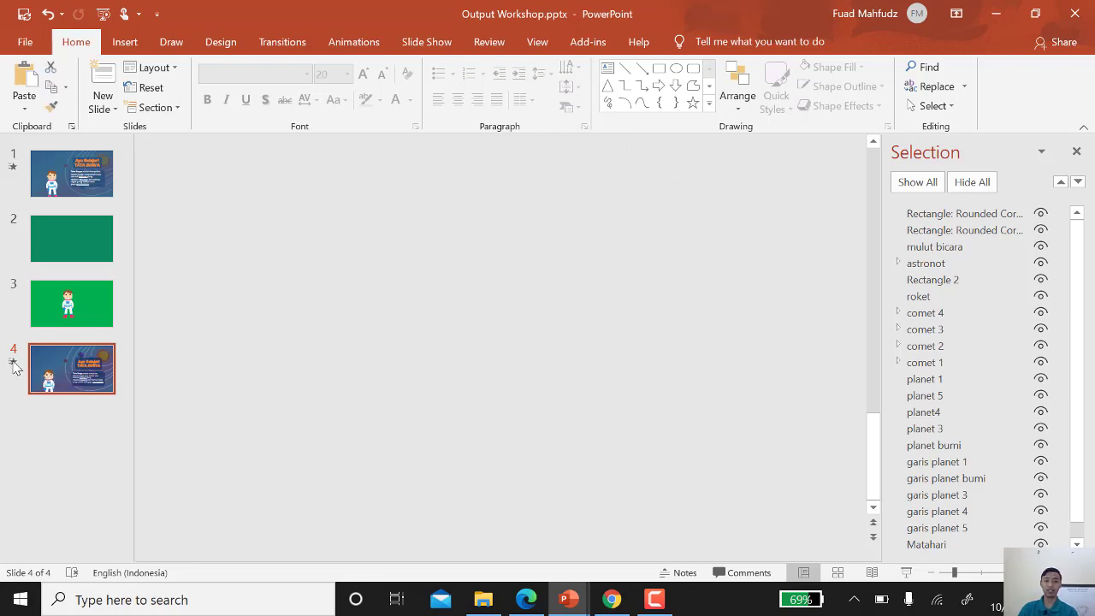